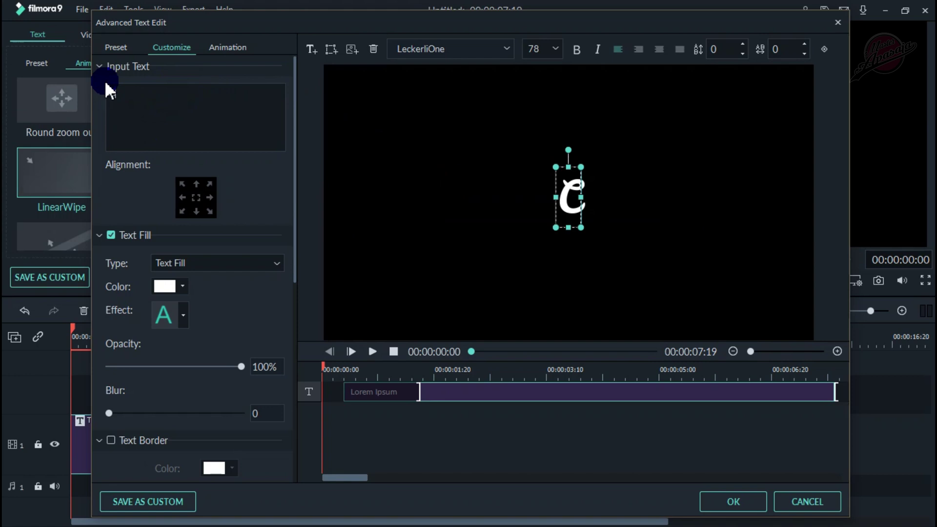
- Enter "Cinematic Title" as the title's text
type("inema")
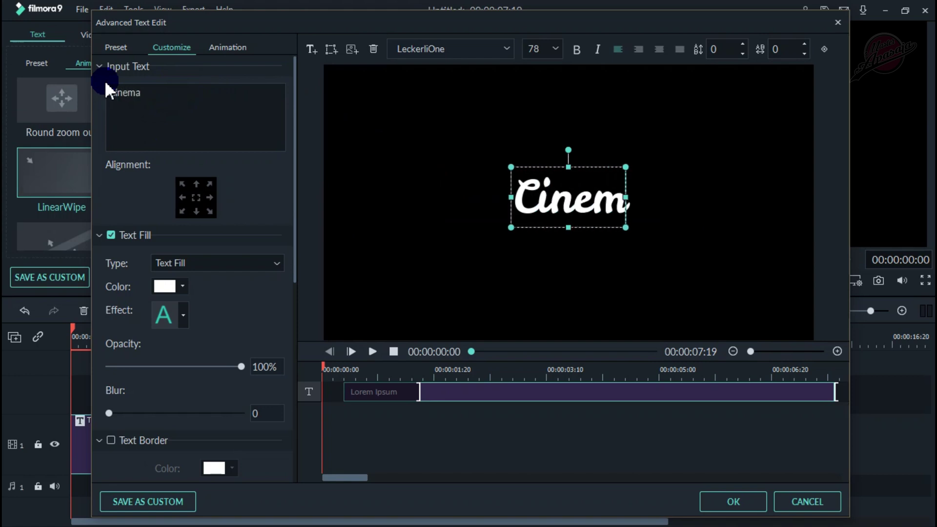
type("tic ")
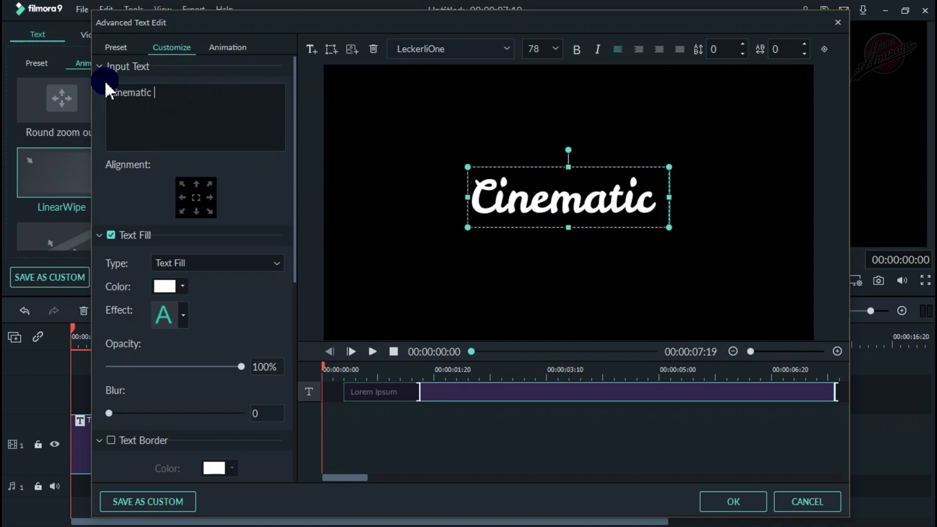
type("Title")
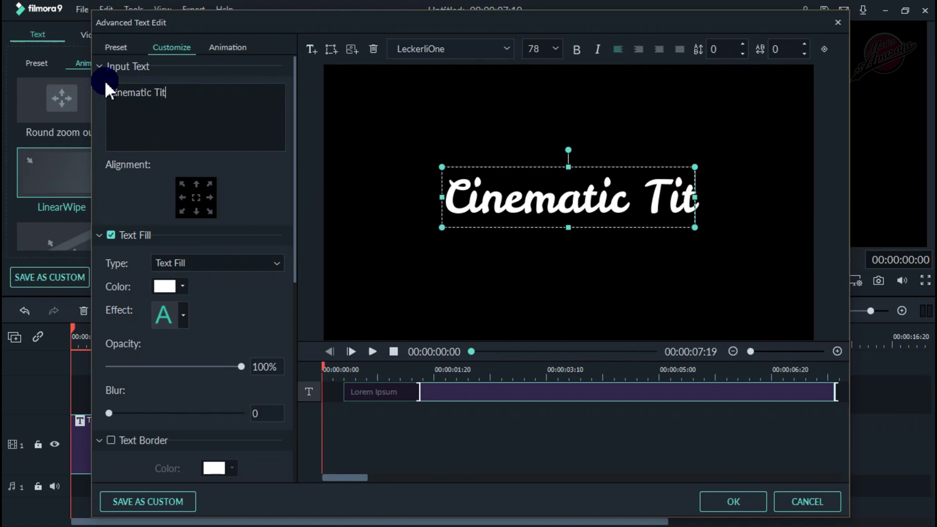
- Change the title's font to Great Vibes
left_click(506, 50)
scroll(483, 130, "up", 10)
scroll(482, 132, "down", 3)
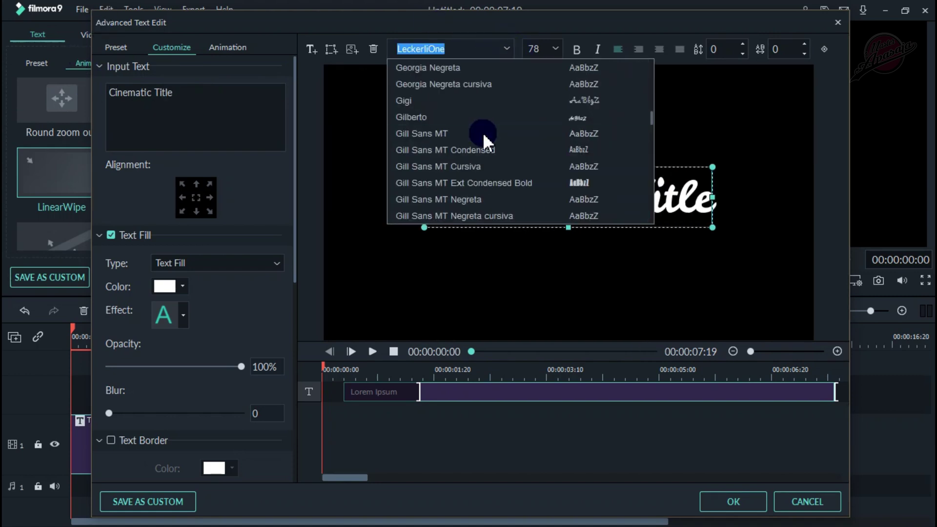
scroll(482, 132, "down", 3)
scroll(479, 131, "down", 3)
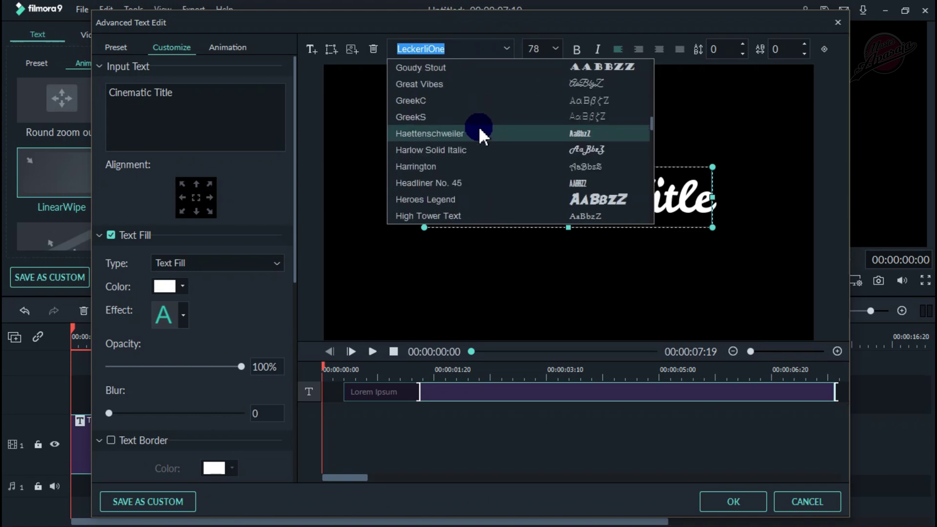
left_click(459, 83)
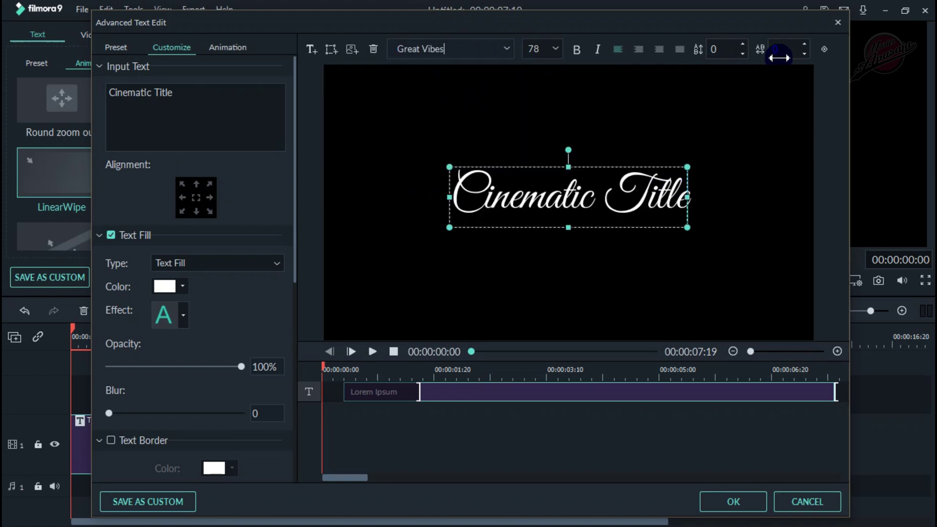
- Make the title bold and widen its letter spacing to 22
left_click(577, 49)
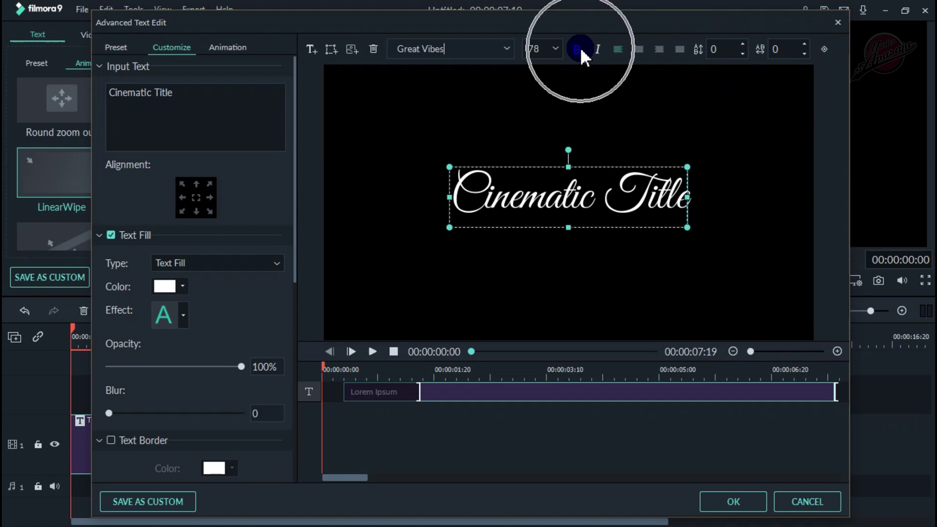
scroll(782, 50, "up", 17)
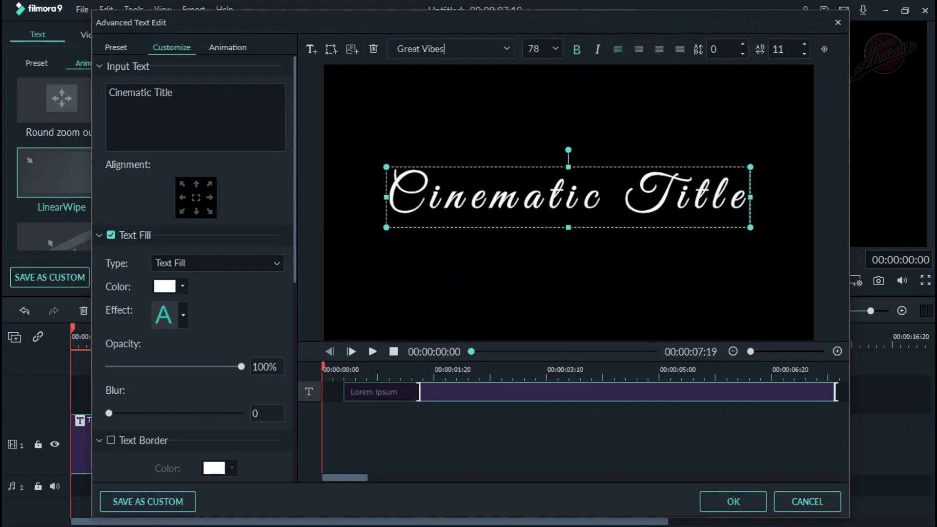
key("Up")
key("Up")
key("Up")
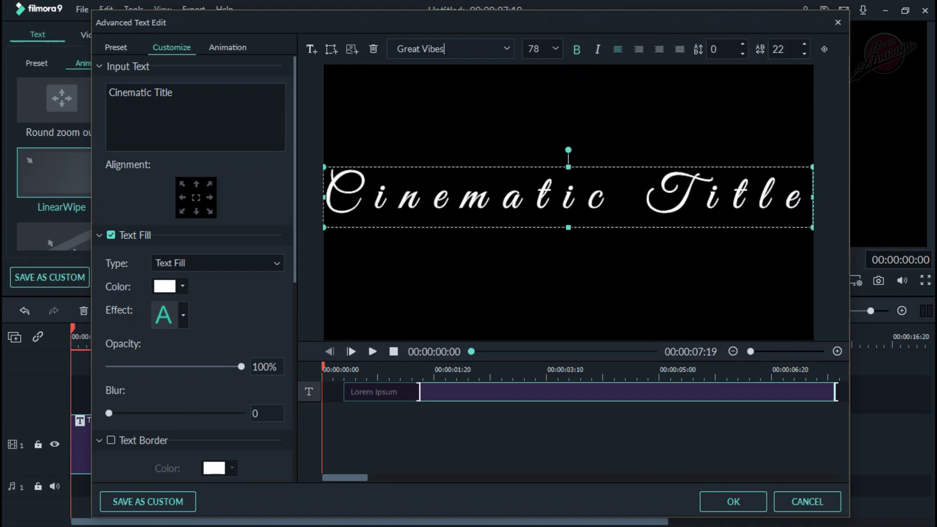
key("Down")
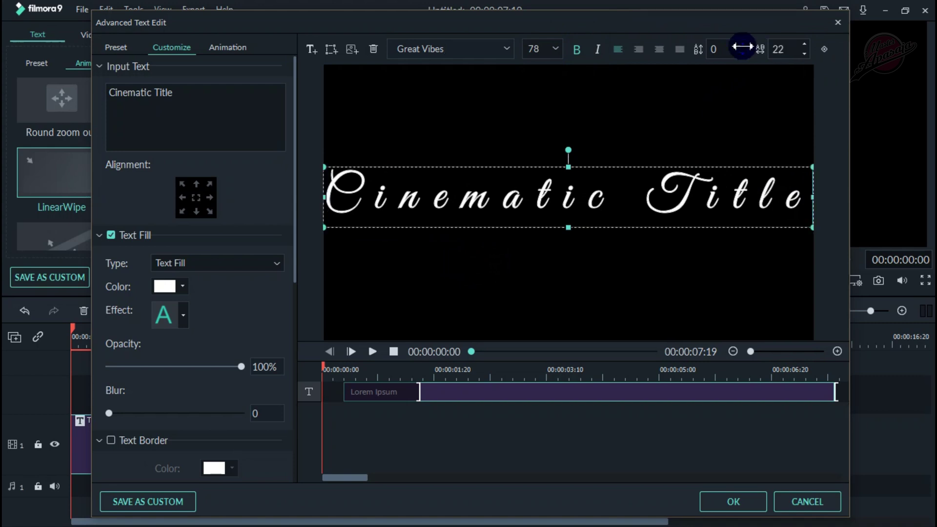
- Reduce the title's font size to 32
double_click(547, 48)
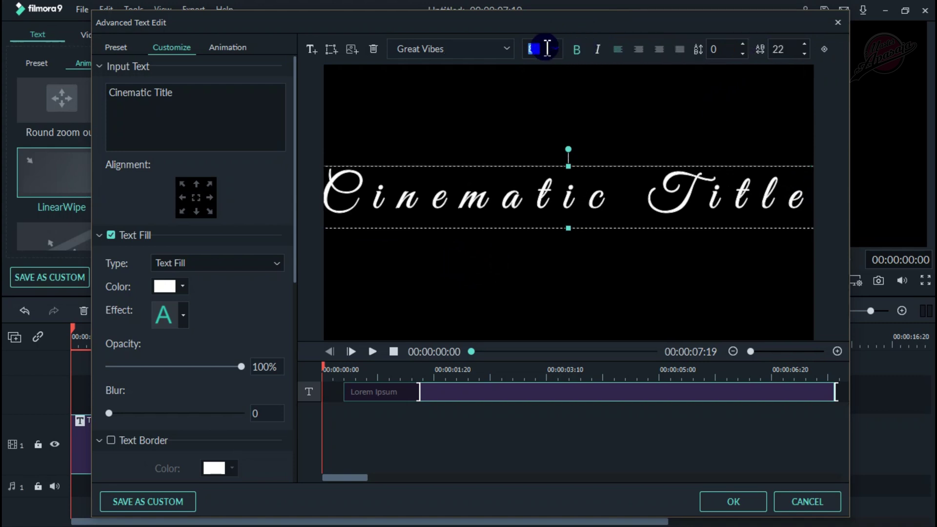
scroll(548, 47, "up", 1)
key("Down")
key("Down")
key("Down")
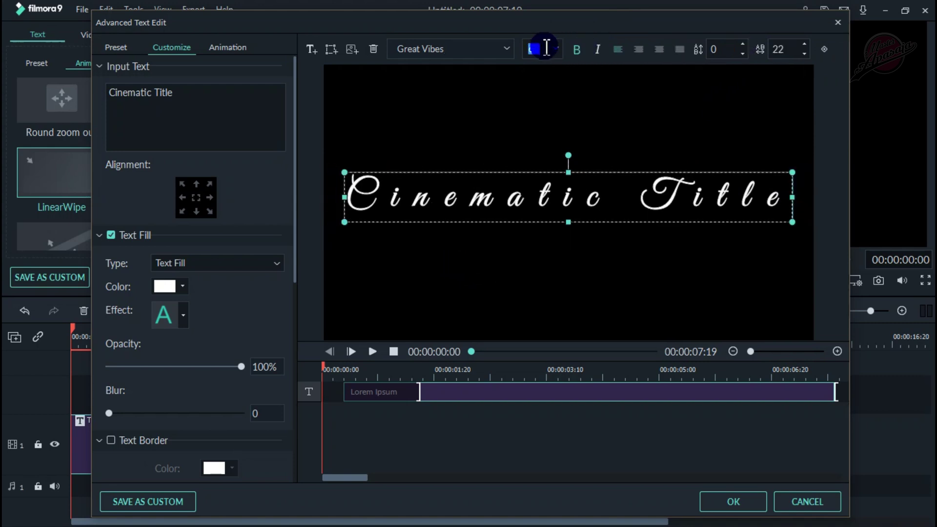
key("Down")
key("Down")
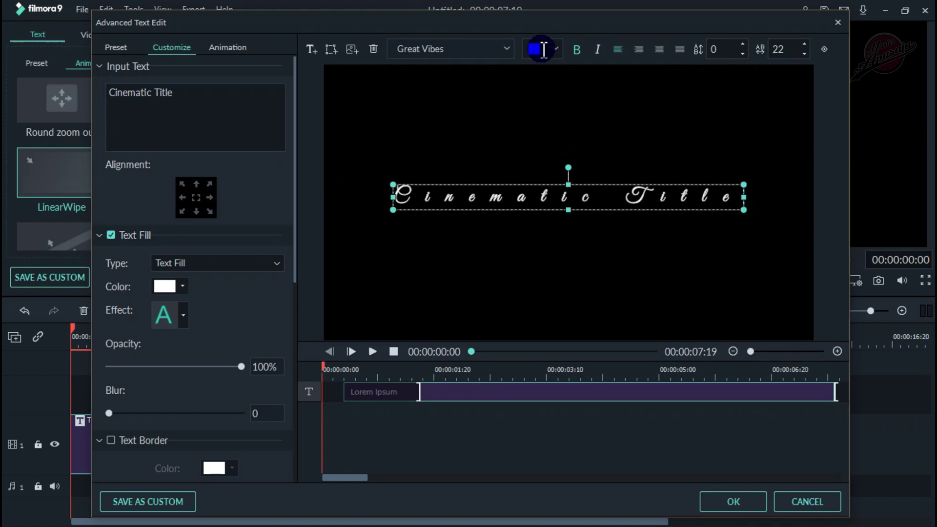
- Adjust the title's letter spacing to 17
scroll(544, 50, "down", 1)
scroll(784, 50, "up", 2)
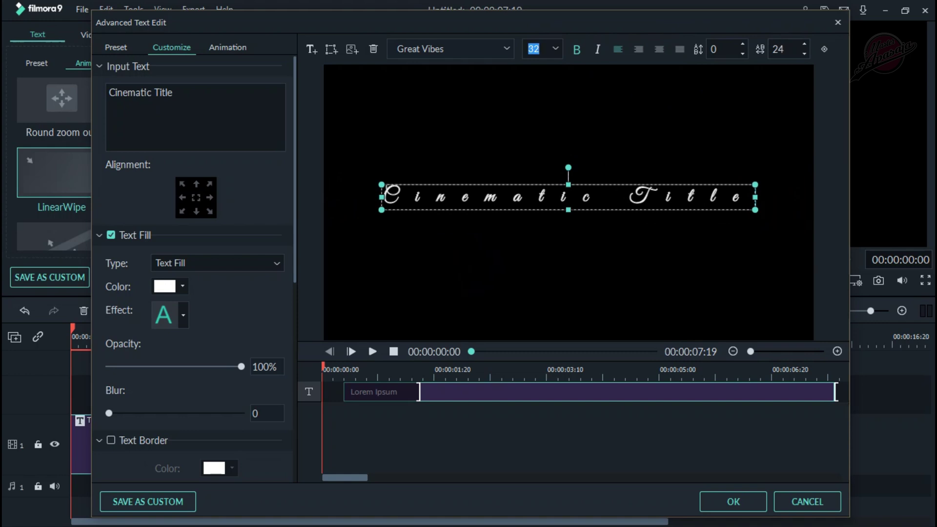
scroll(784, 49, "down", 16)
scroll(784, 49, "up", 2)
key("Up")
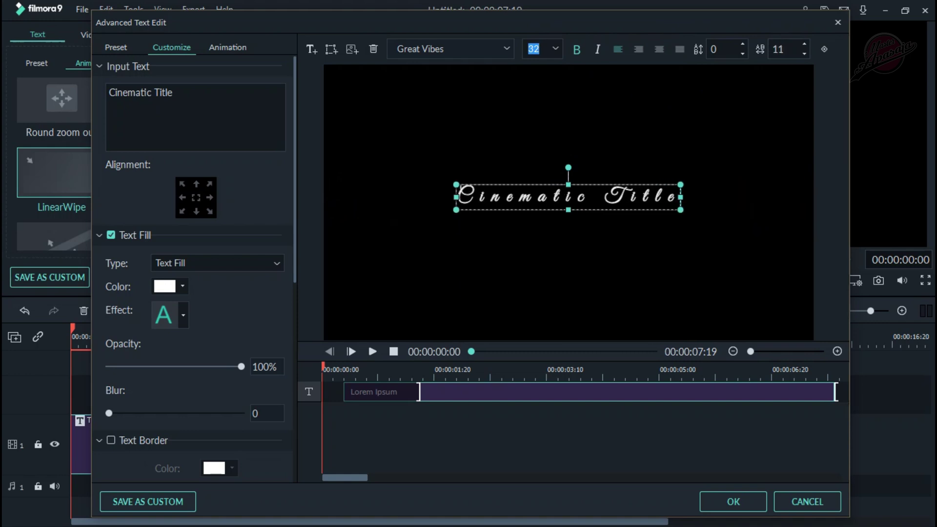
key("Up")
key("Up")
- Set the title's font size to 40 and centre the text in the frame
key("Up")
key("Up")
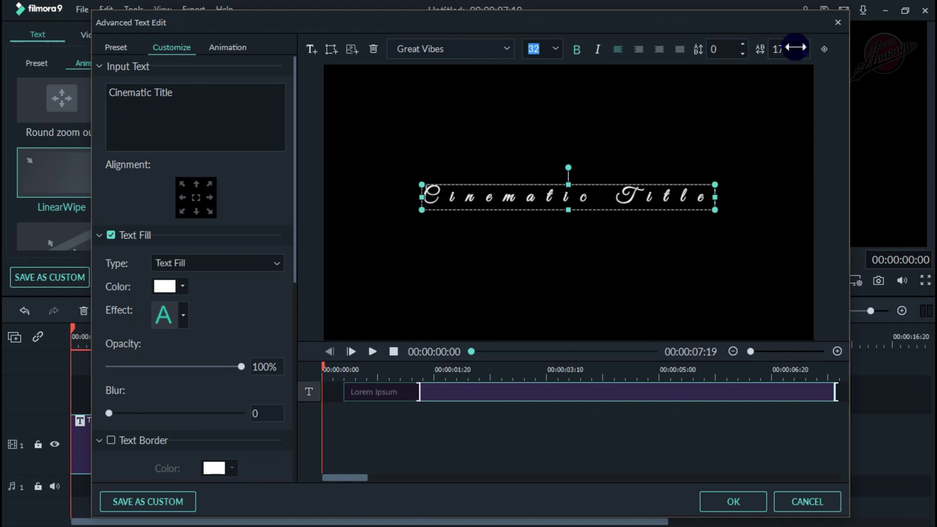
key("Up")
key("Up")
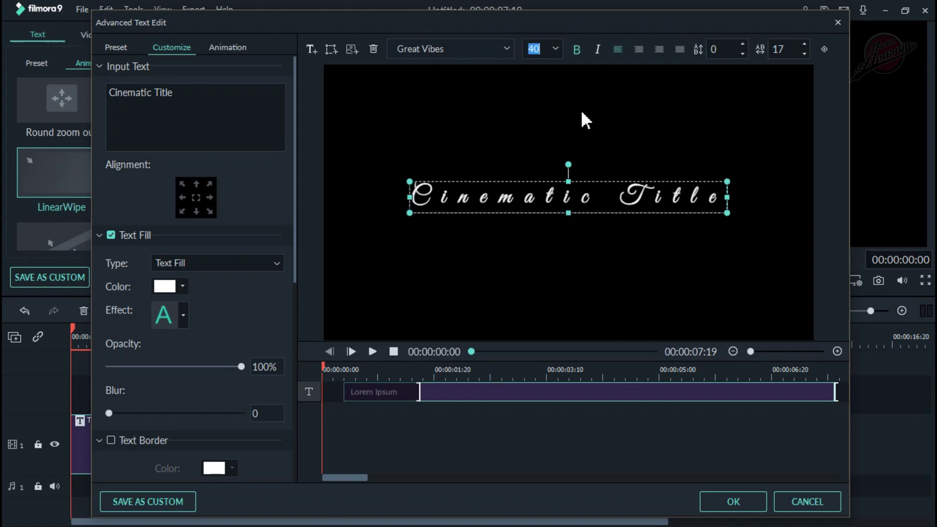
left_click(195, 198)
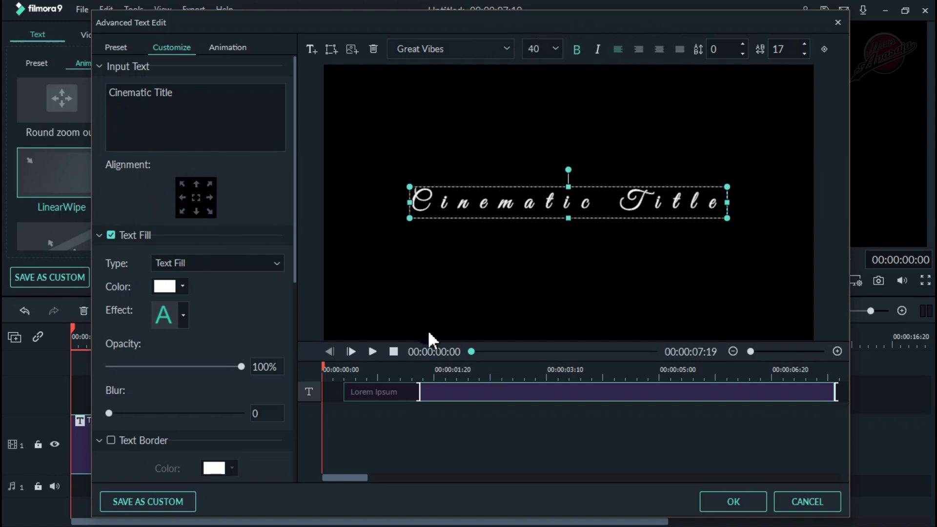
- Apply the LinearWipe animation to the title
left_click(226, 46)
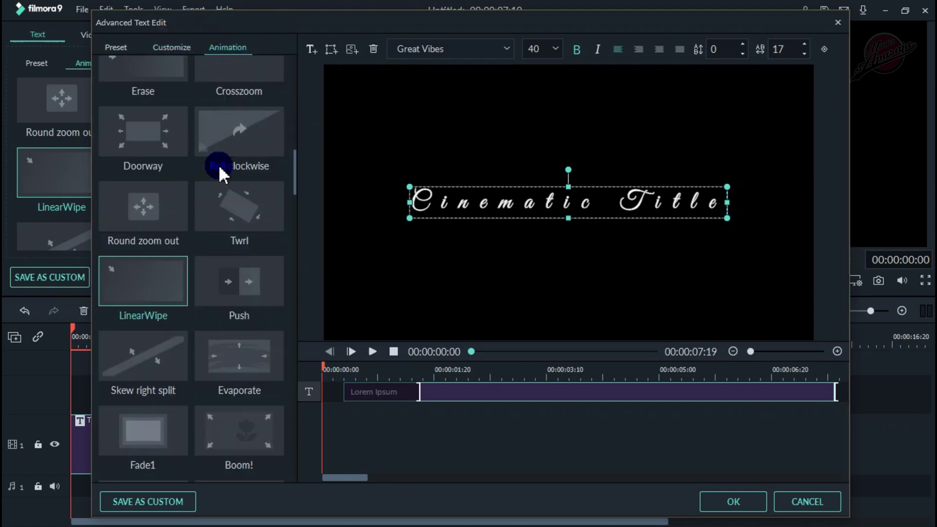
left_click(171, 284)
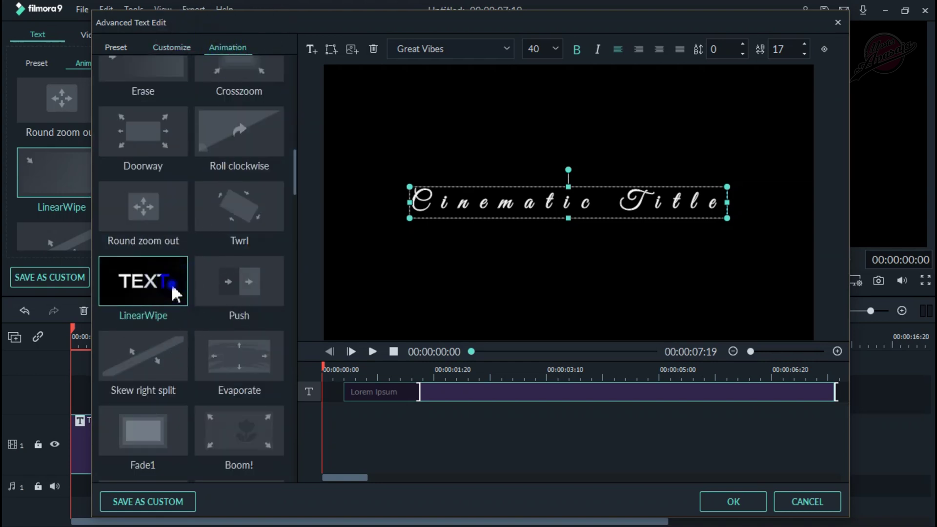
double_click(170, 284)
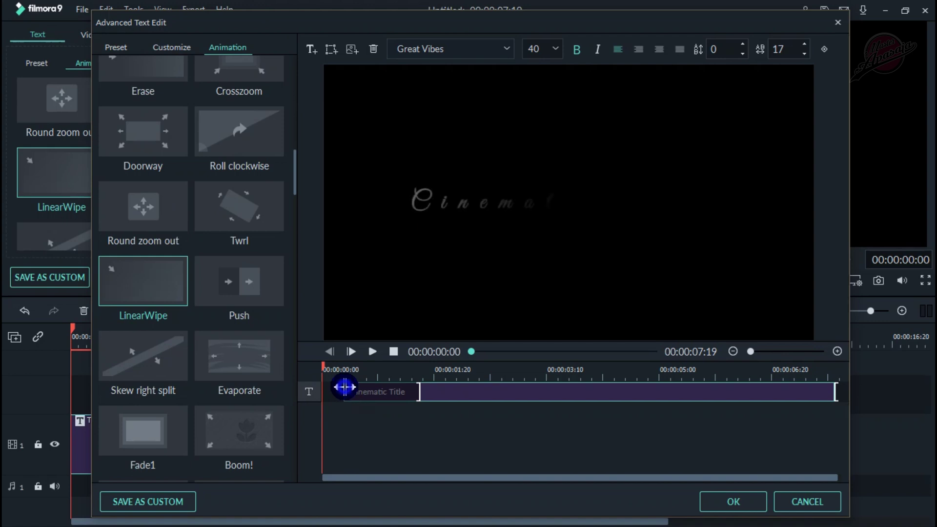
- Start the title at 00:00:00:00, with its intro animation ending at about 00:00:04:04 and its outro starting at about 00:00:06:05
left_click_drag(345, 387, 298, 387)
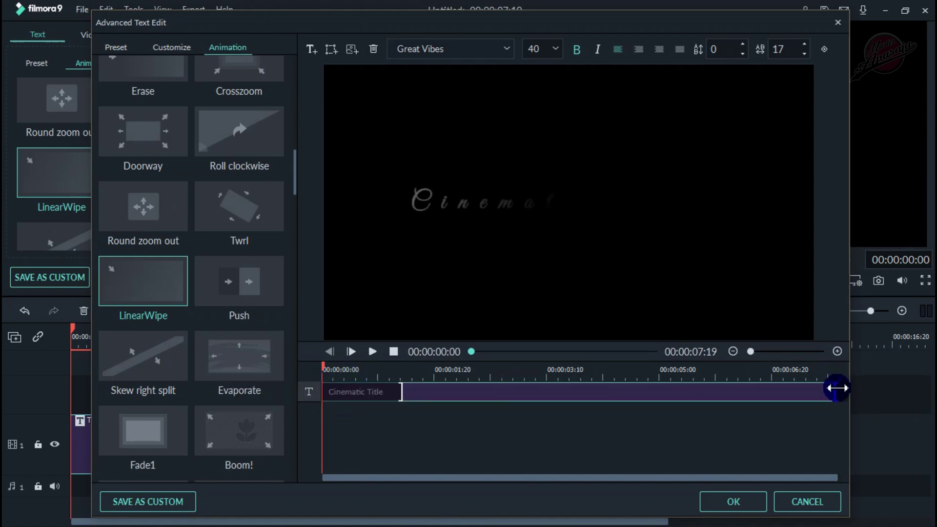
mouse_move(837, 388)
left_mouse_down()
mouse_move(849, 388)
mouse_move(740, 393)
left_mouse_up()
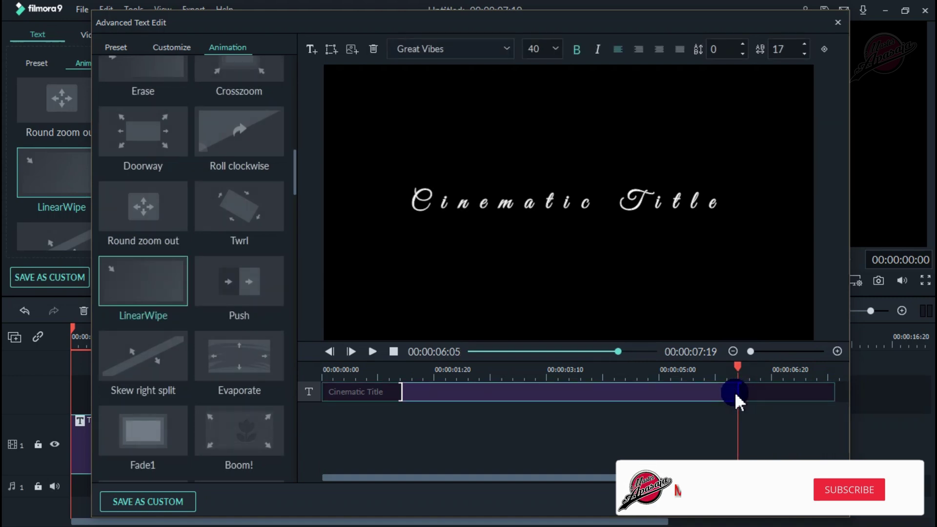
mouse_move(400, 390)
left_mouse_down()
mouse_move(527, 396)
mouse_move(599, 421)
left_mouse_up()
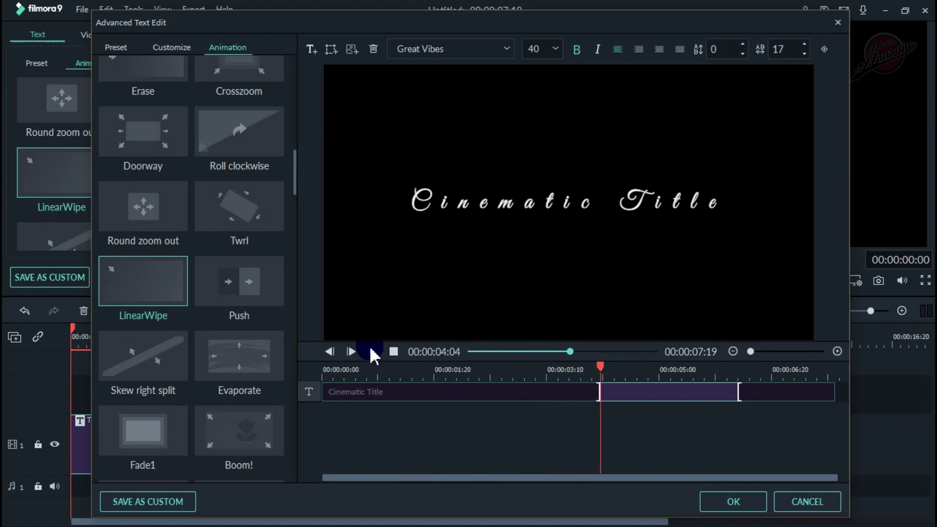
- Preview the animated title from near its start and accept the advanced text edits
left_click(334, 369)
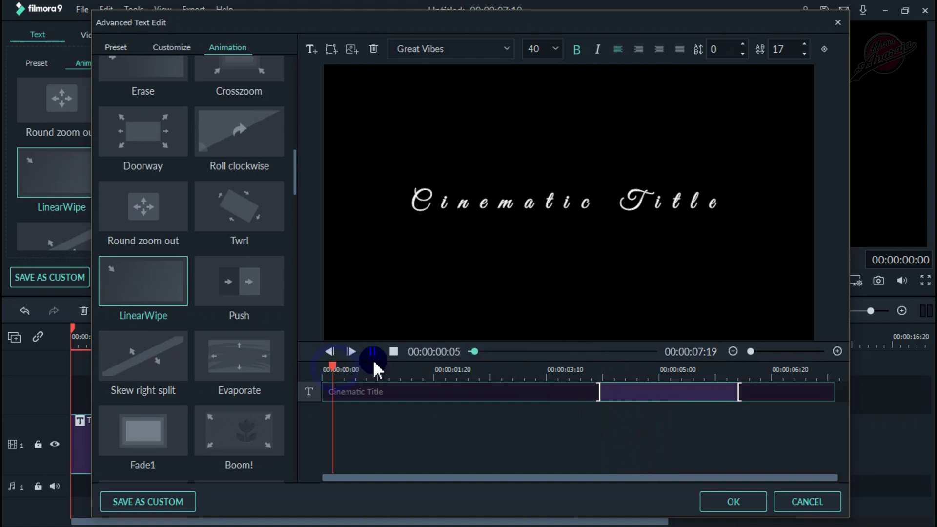
left_click(376, 353)
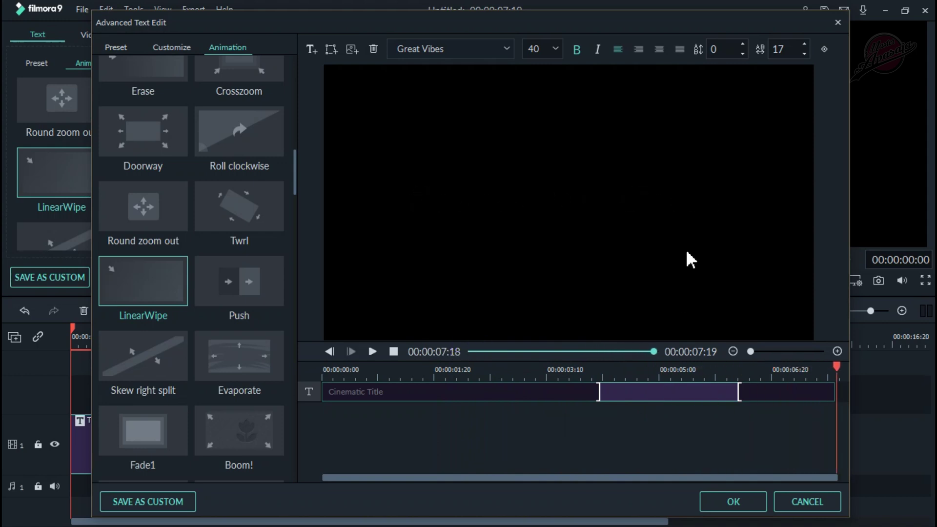
left_click(733, 502)
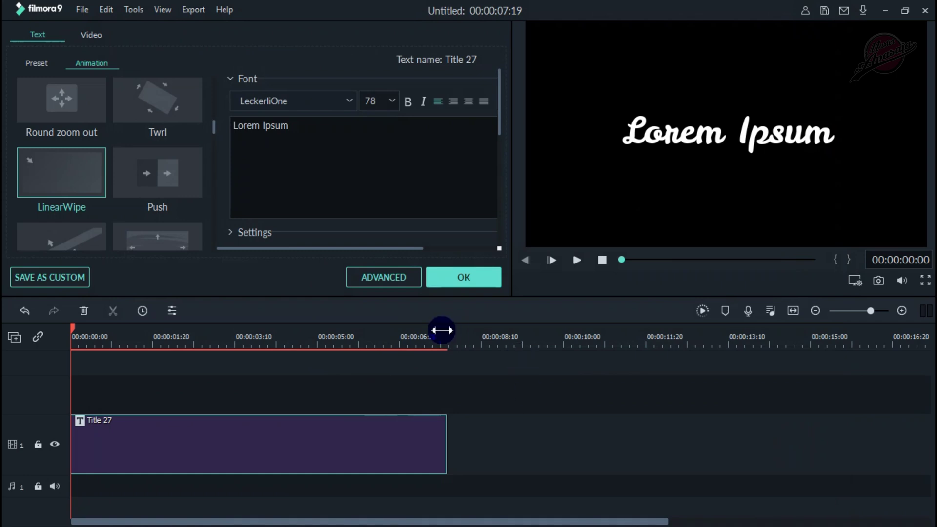
- Play the finished title in the project preview and accept the title settings
left_click(556, 281)
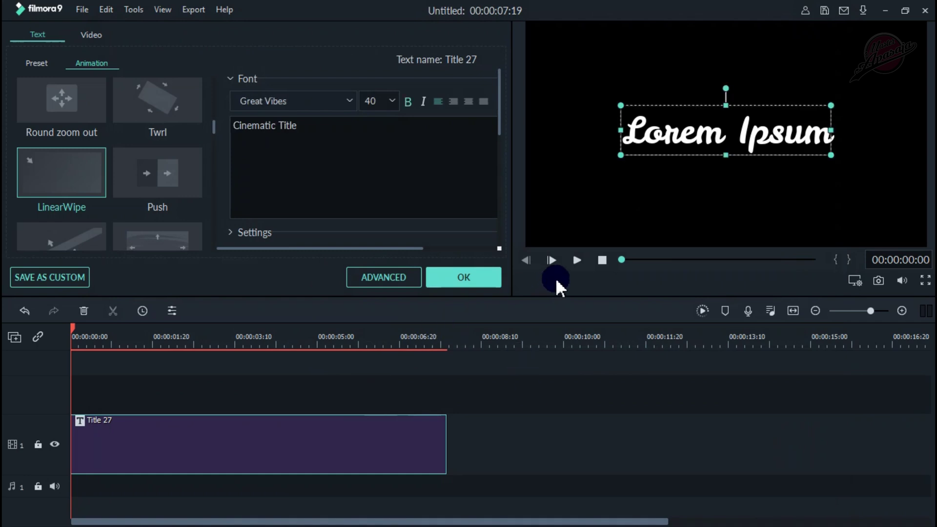
left_click(577, 259)
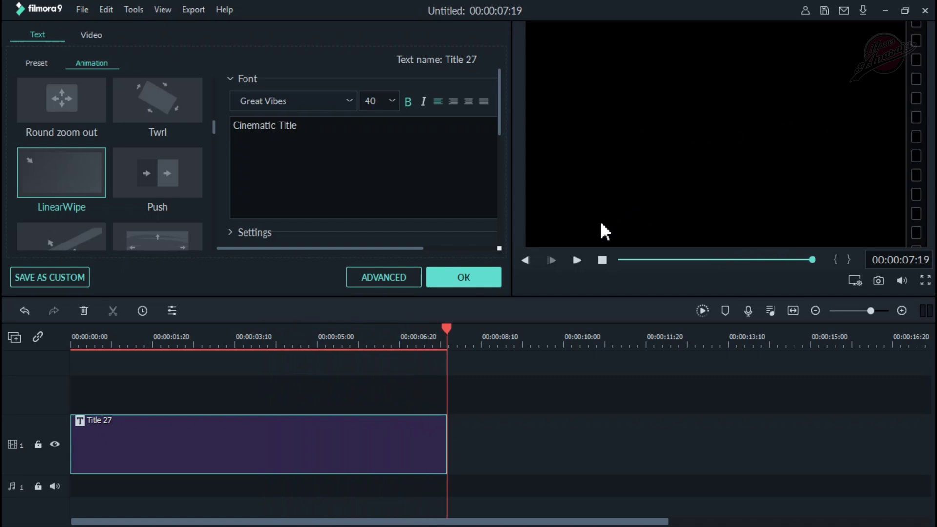
left_click(449, 279)
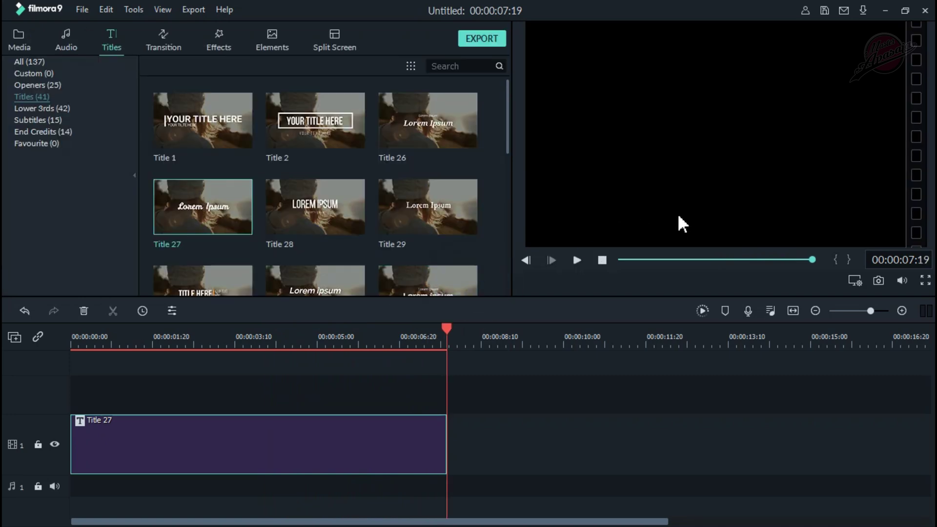
- Open the video export settings and name the MP4 file "play 01"
left_click(457, 49)
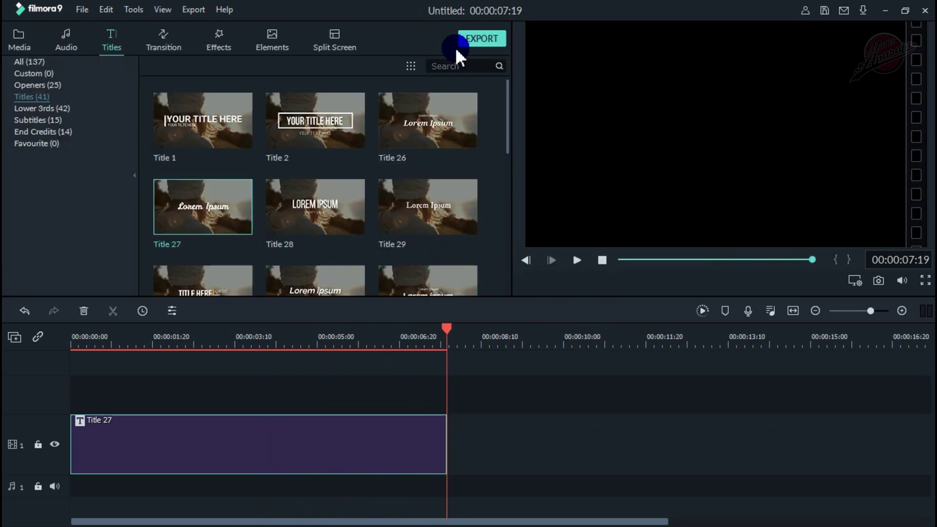
left_click(463, 42)
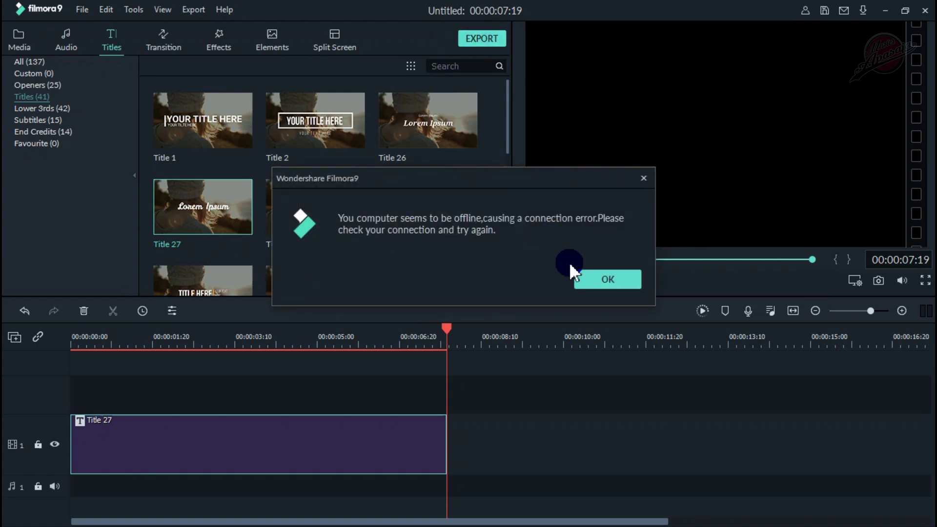
left_click(595, 273)
left_click(460, 39)
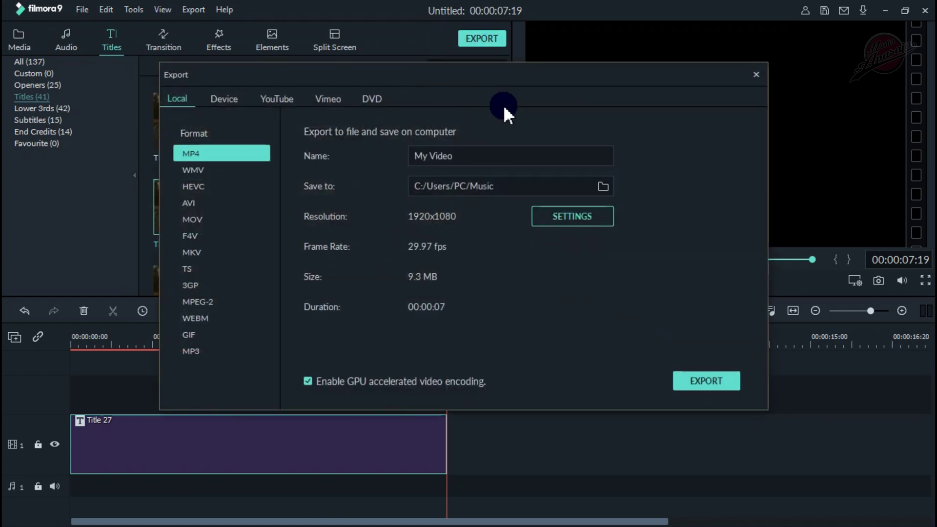
left_click(494, 162)
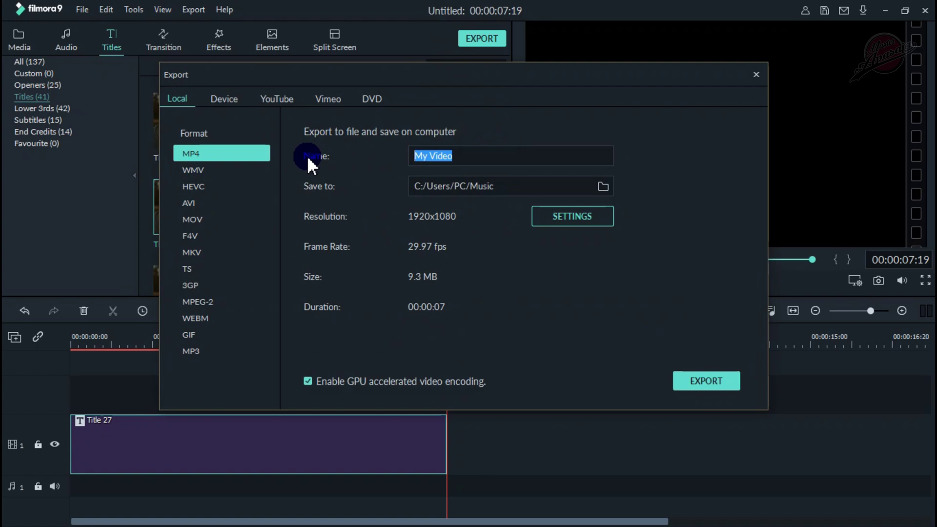
type("play 01")
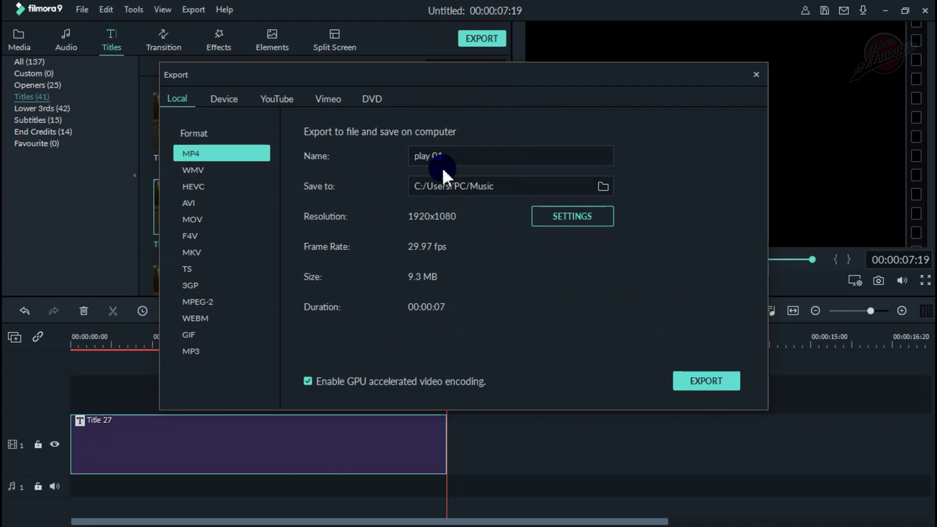
- Export the title as an MP4, locate the finished file and import play 01 into the project media
left_click(695, 381)
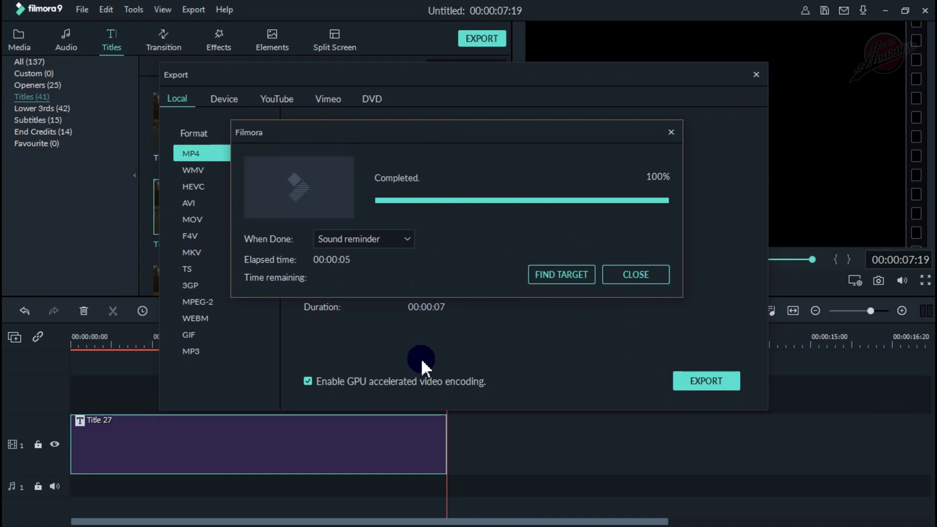
left_click(541, 268)
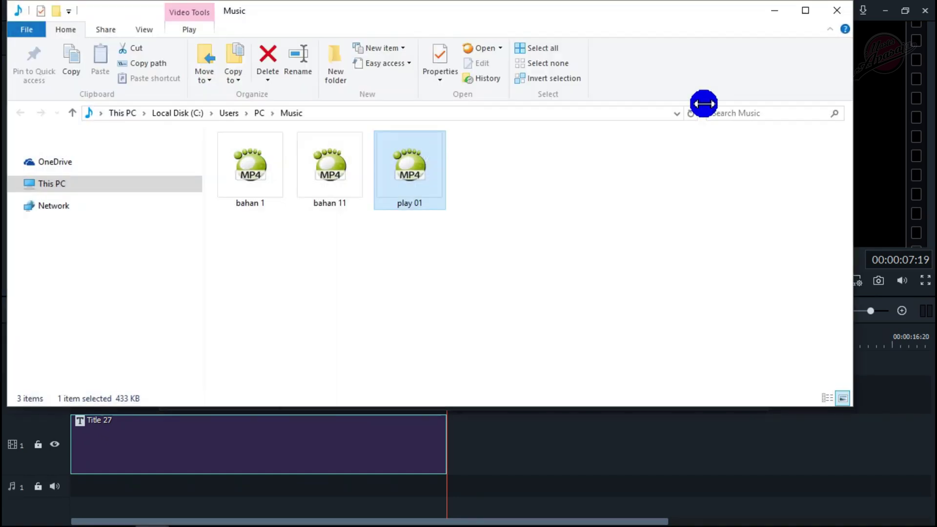
left_click(780, 21)
left_click_drag(429, 208, 352, 248)
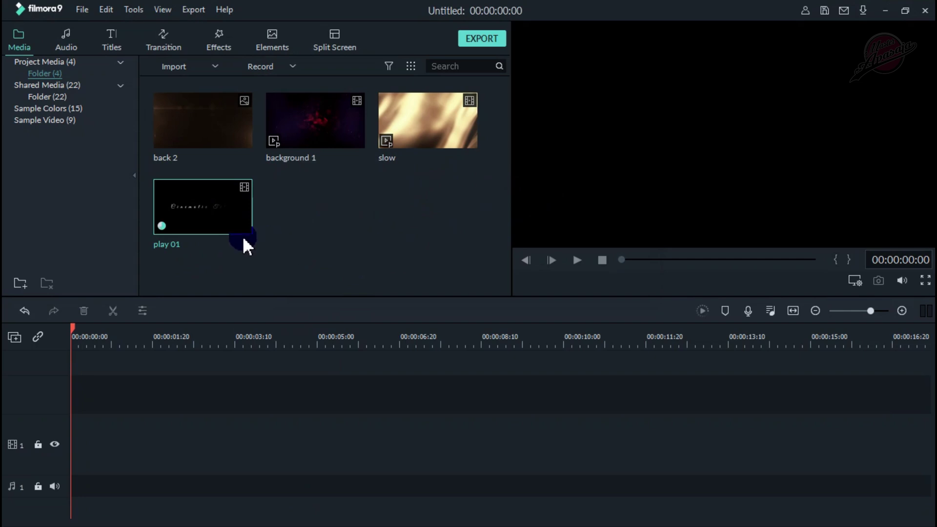
- Place play 01 at the start of video track 1 and the slow clip on track 2 above it
left_click_drag(246, 246, 64, 446)
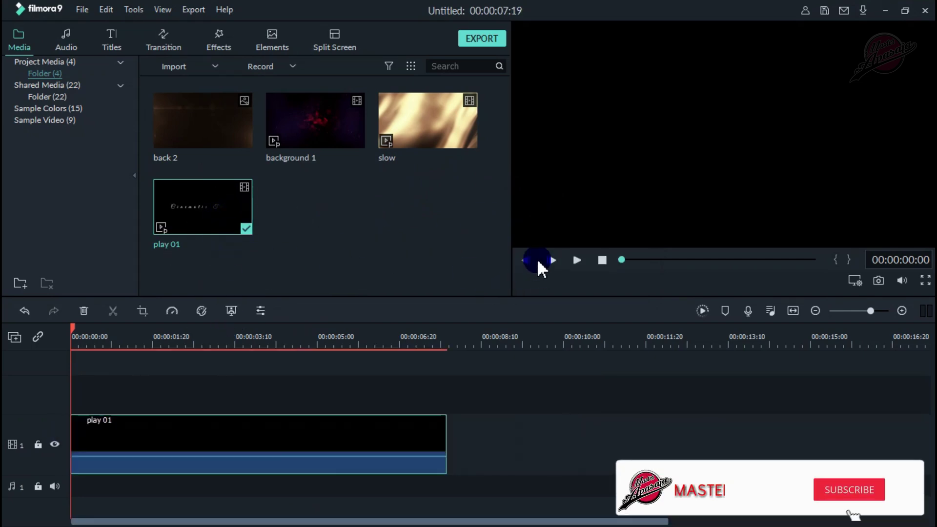
left_click_drag(275, 328, 301, 329)
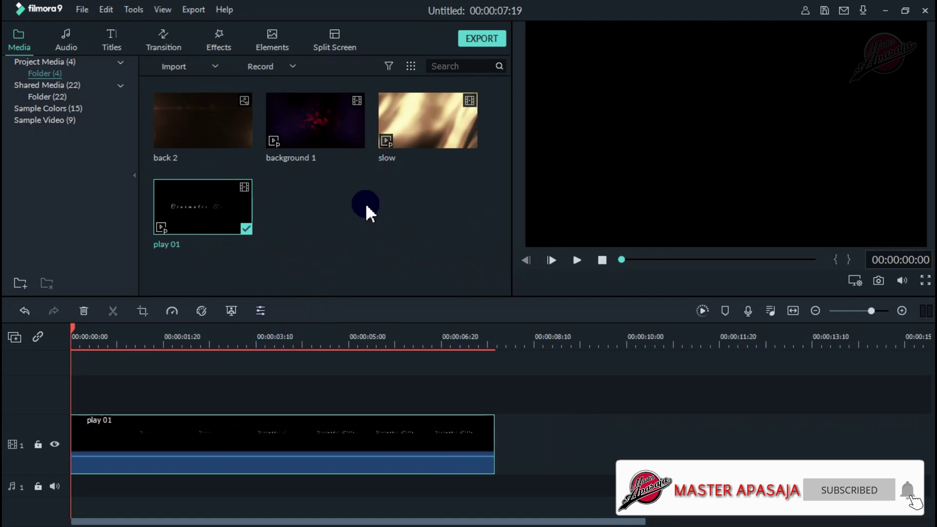
left_click_drag(461, 146, 66, 410)
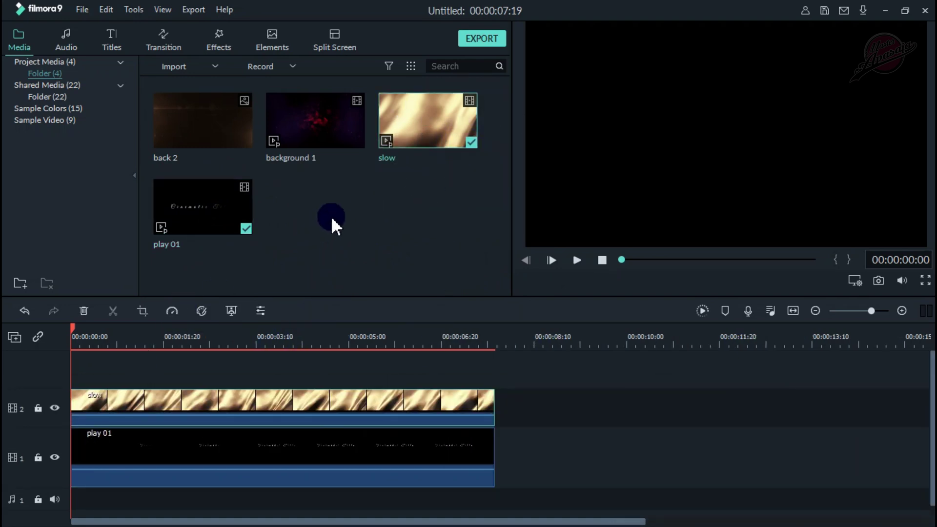
- Add background 1 on track 3 and back 2 on track 4, extending back 2 to the end of the other clips
left_click_drag(350, 140, 66, 372)
left_click_drag(220, 142, 71, 383)
left_click_drag(303, 400, 494, 411)
left_click(396, 402)
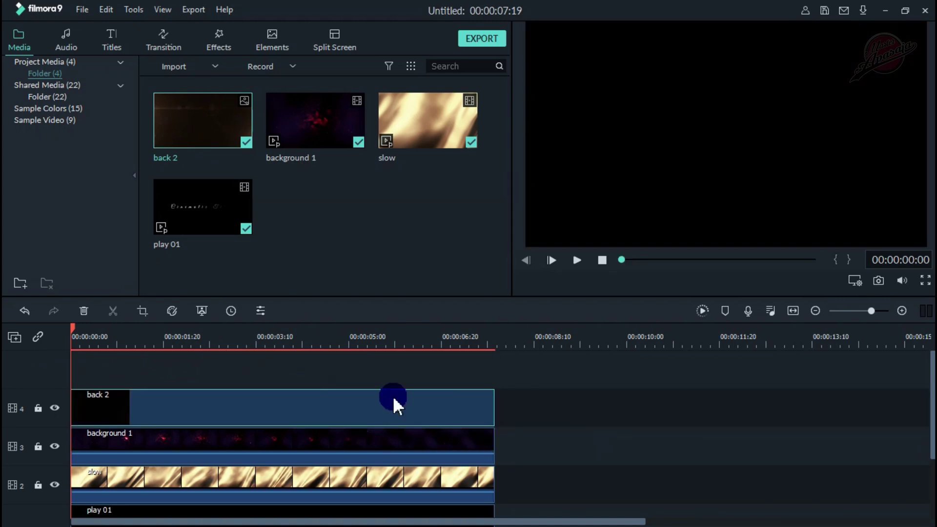
- Set the slow clip's blending mode to Multiply and accept its compositing settings
scroll(342, 393, "down", 1)
left_click(174, 439)
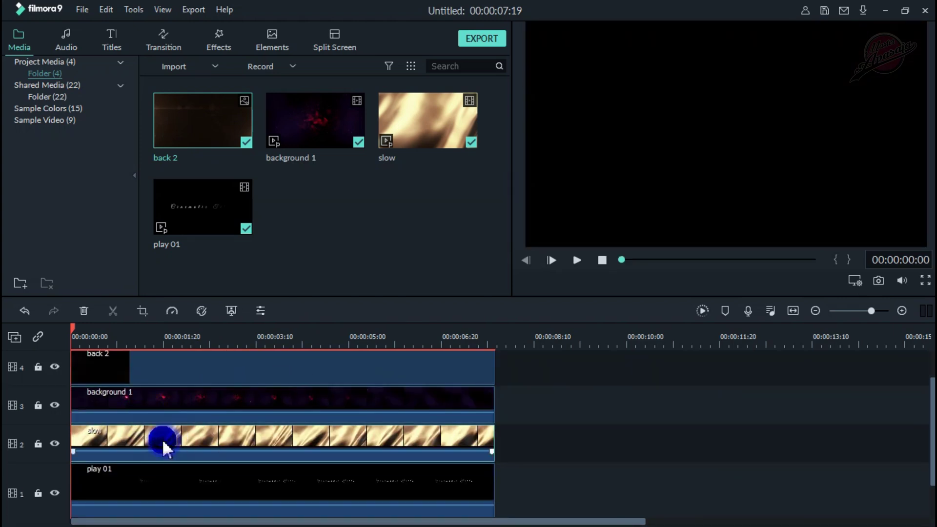
left_click(251, 416)
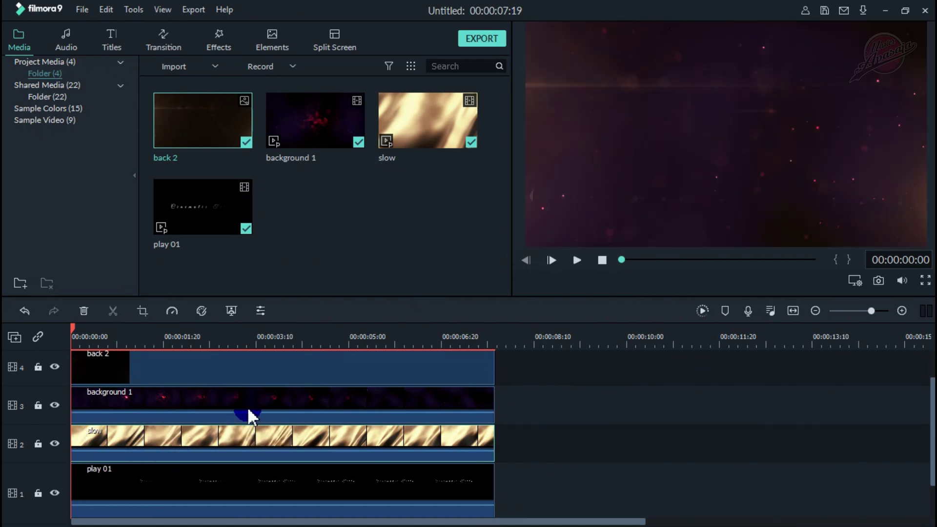
right_click(215, 448)
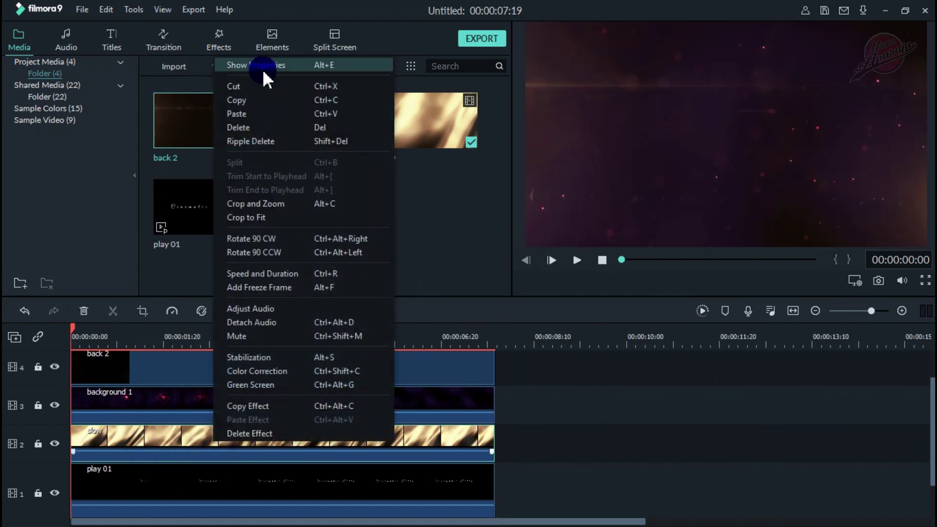
left_click(263, 69)
left_click(236, 117)
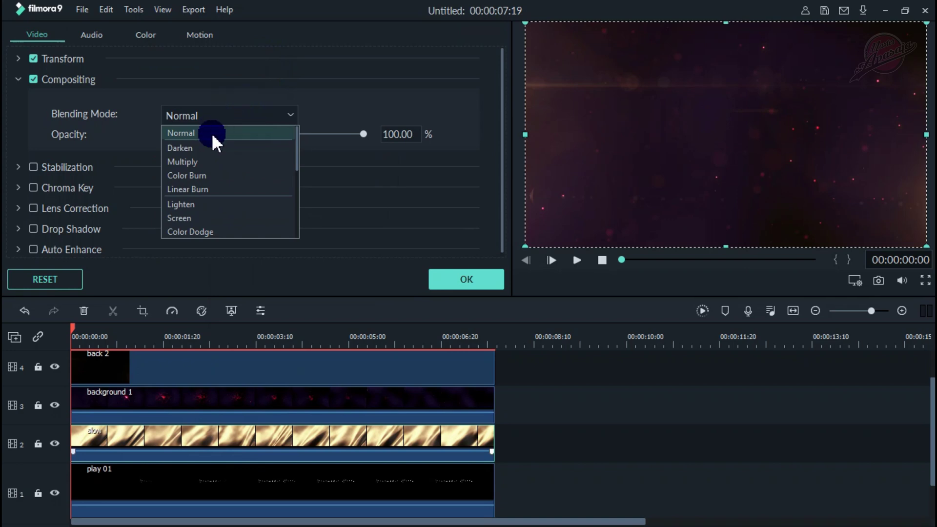
left_click(213, 163)
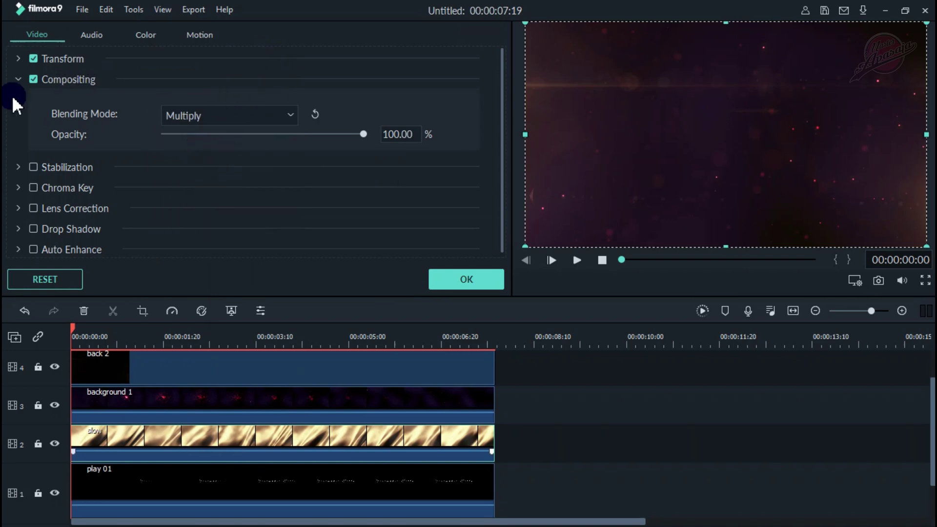
left_click(17, 80)
left_click(17, 81)
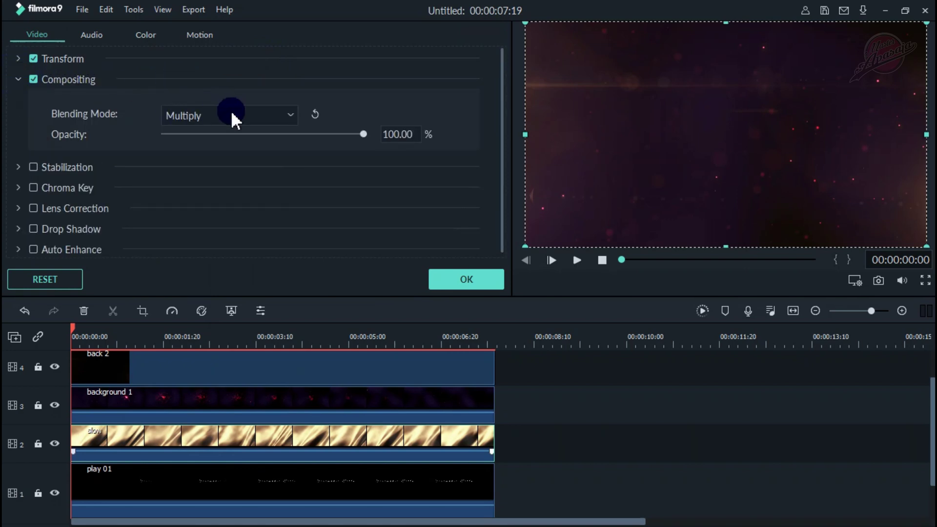
left_click(471, 280)
- Set the background 1 clip's blending mode to Screen
left_click(196, 415)
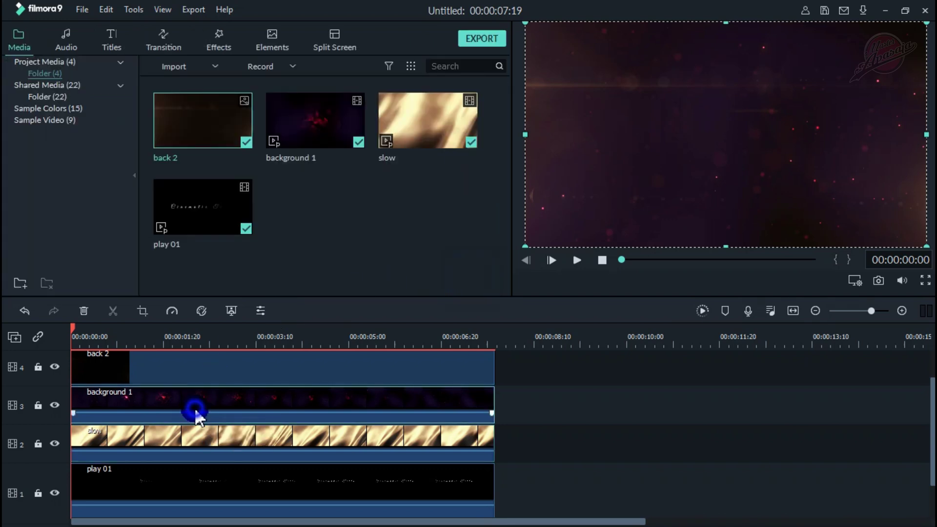
right_click(200, 412)
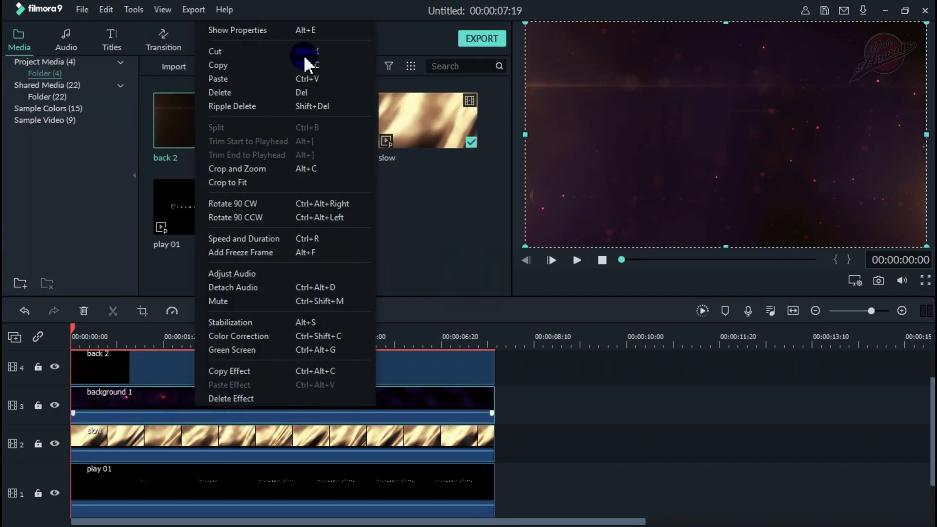
left_click(268, 32)
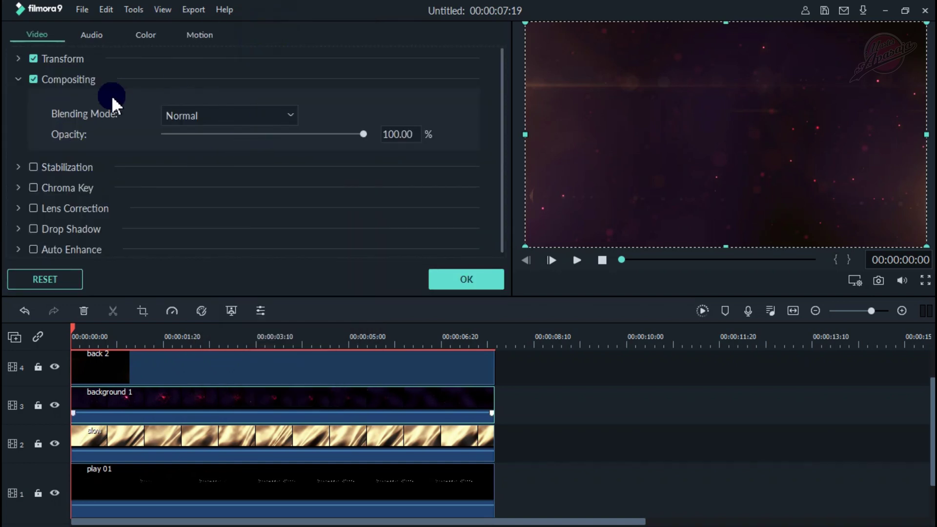
left_click(232, 117)
left_click(203, 220)
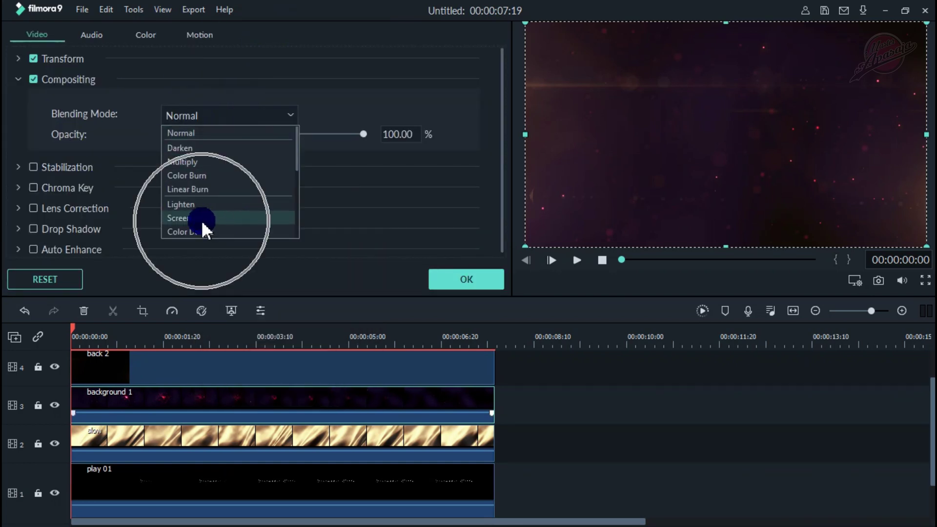
- Set the back 2 image's blending mode to Screen, accept it and play the composite in the preview
scroll(213, 366, "up", 1)
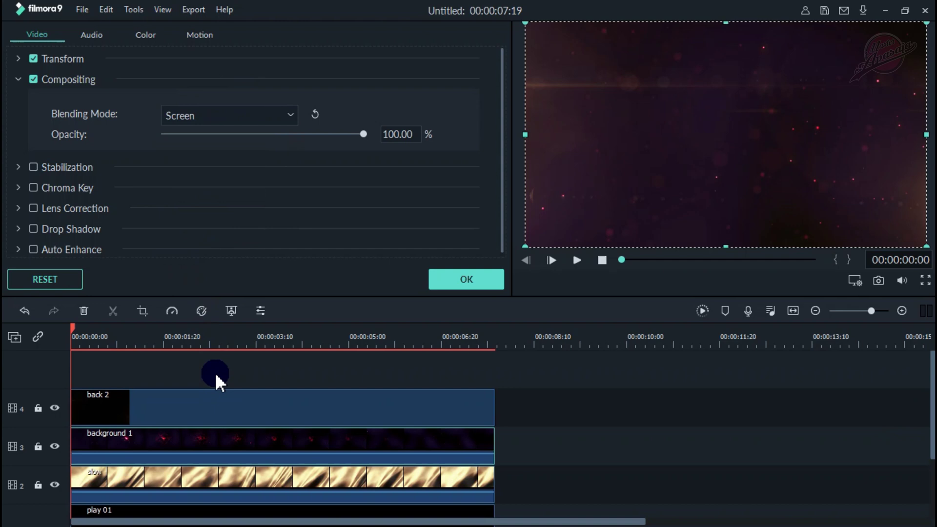
left_click(215, 412)
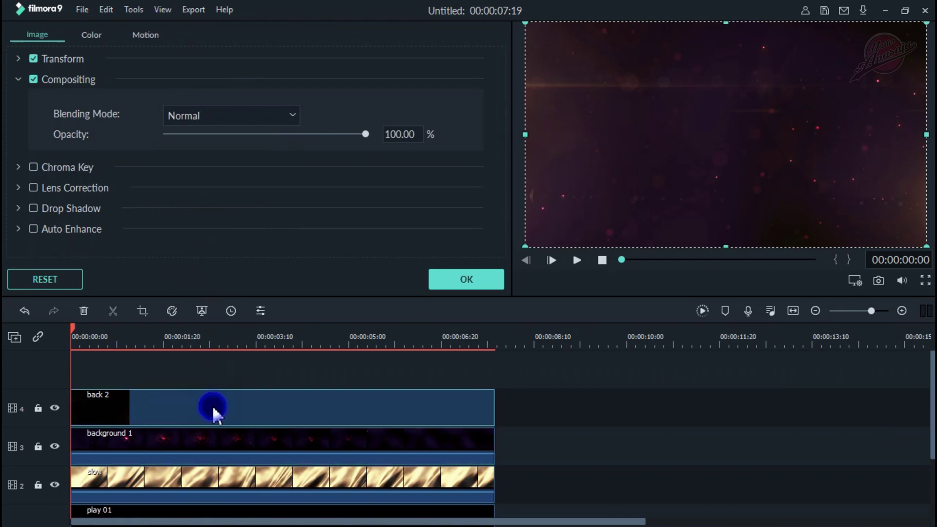
left_click(293, 115)
left_click(190, 218)
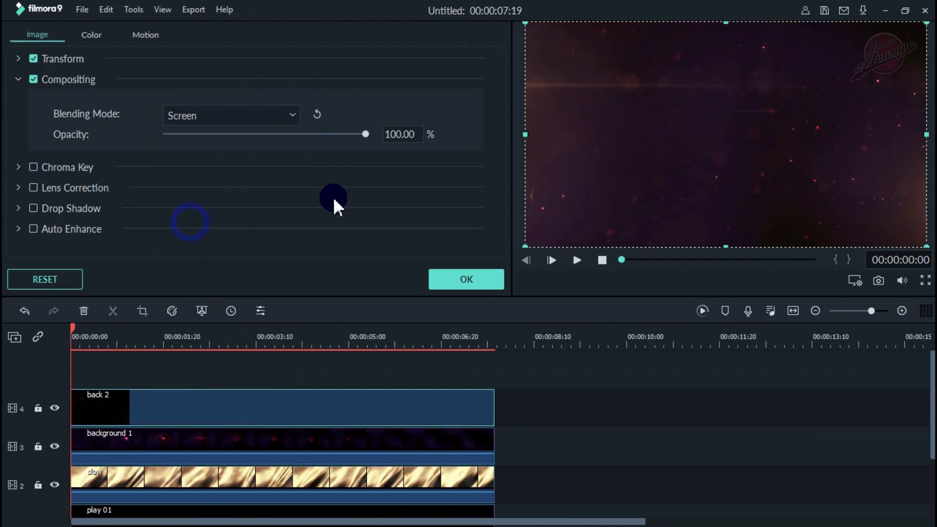
left_click(464, 288)
left_click(576, 261)
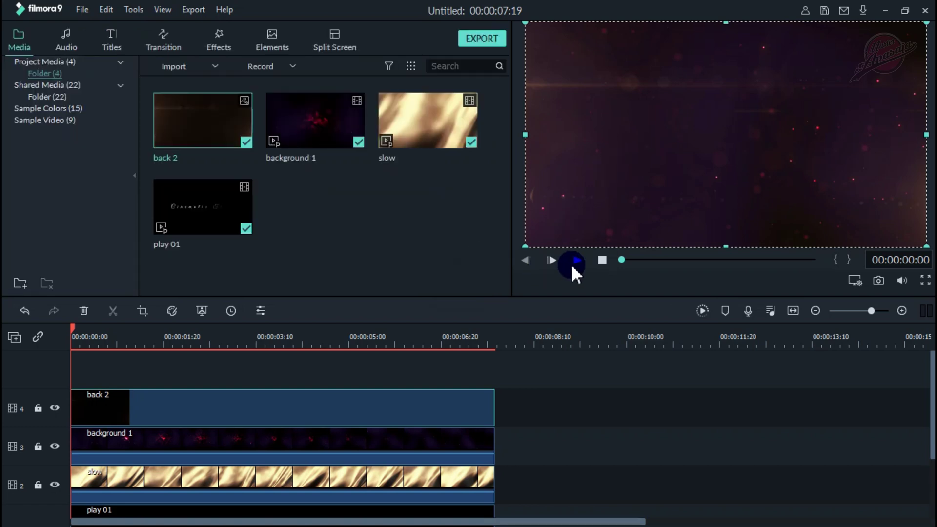
left_click(576, 260)
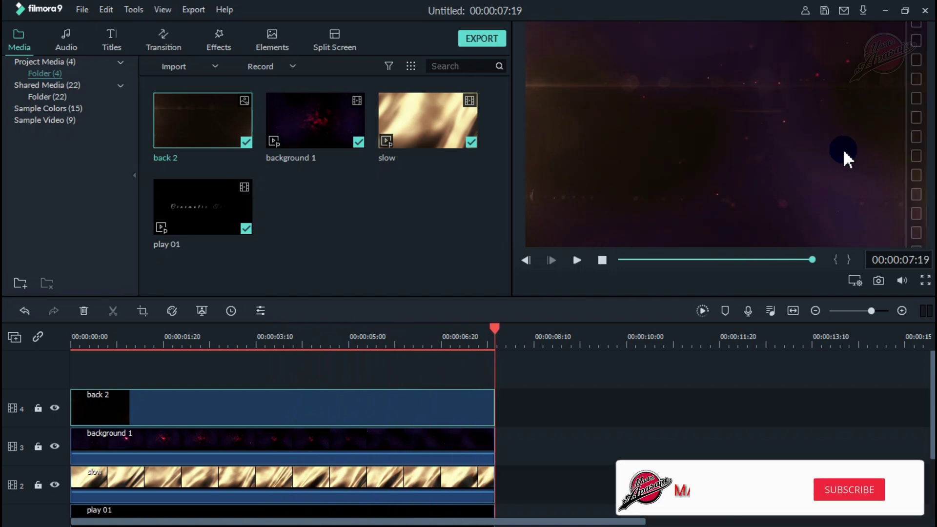
scroll(415, 376, "down", 2)
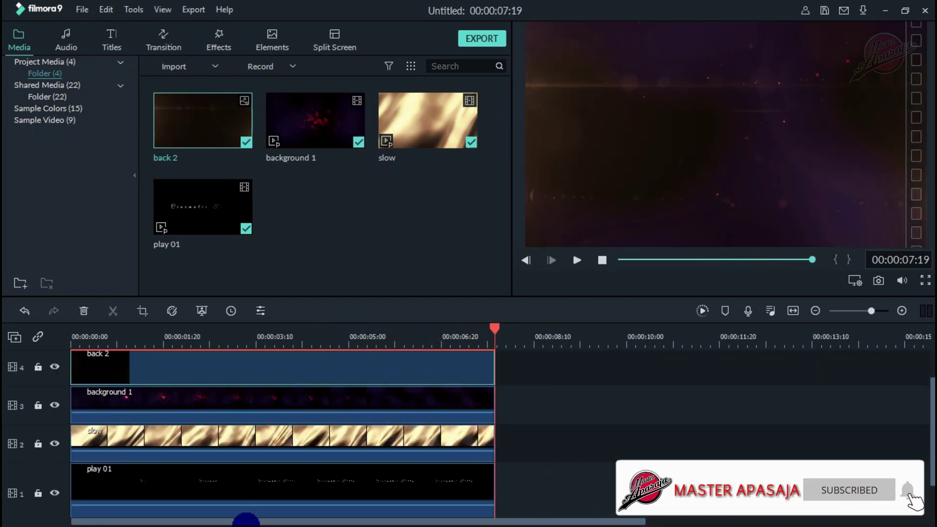
left_click(163, 497)
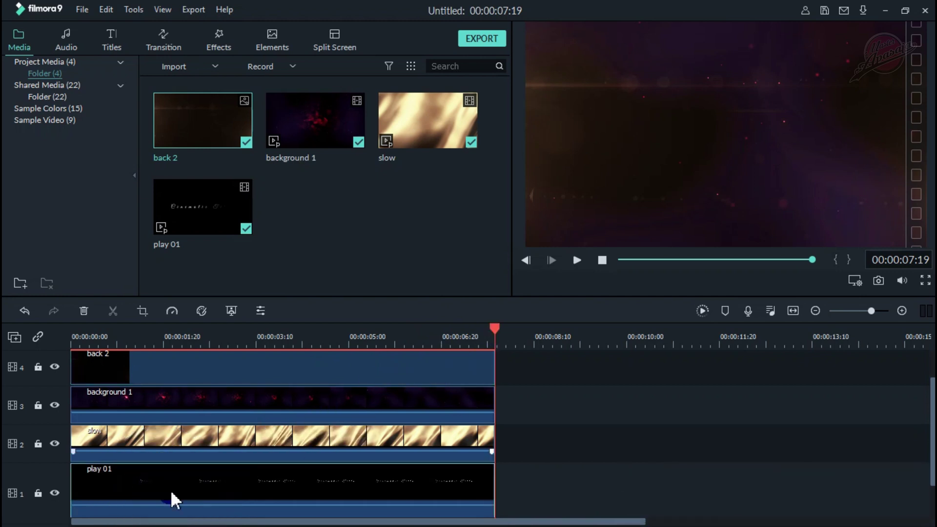
left_click(171, 436)
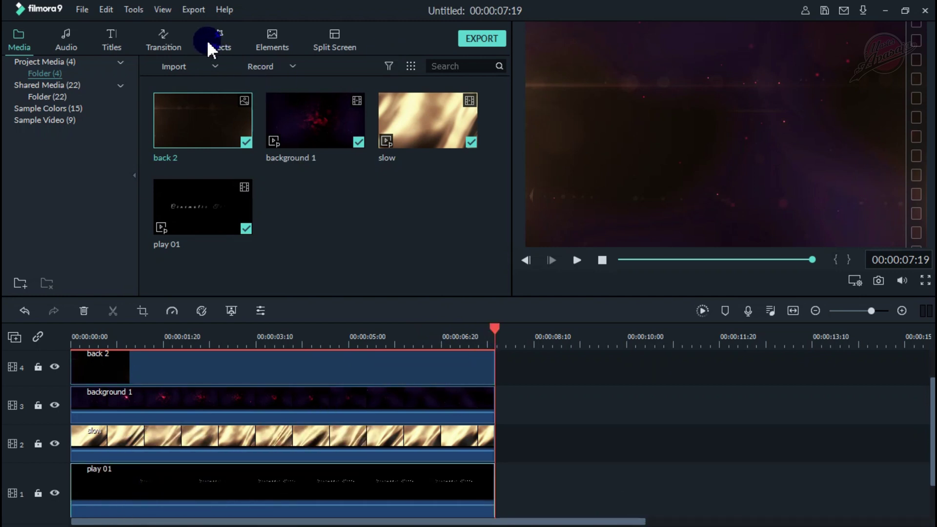
left_click(165, 40)
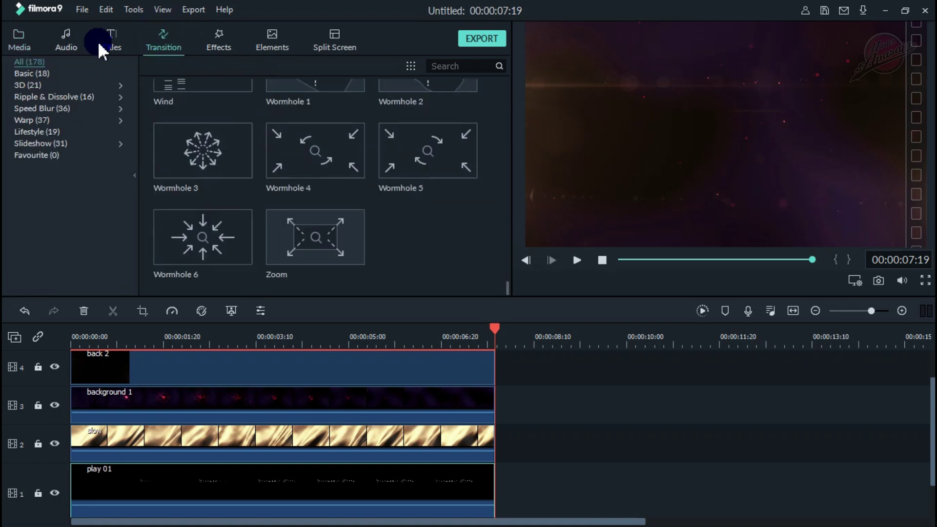
left_click(20, 40)
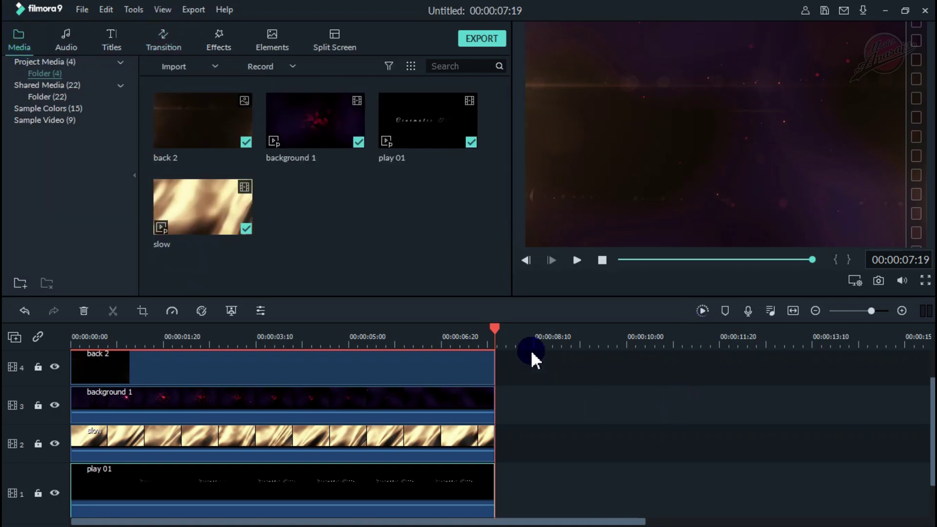
- Apply the Zoom in motion to the play 01 clip on track 1 and play the project from the start
left_click_drag(494, 328, 3, 405)
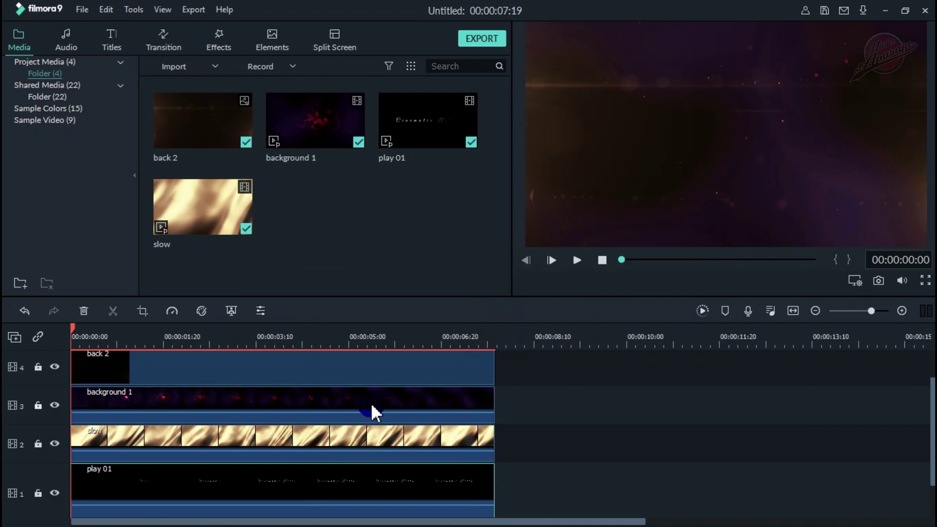
left_click(142, 495)
right_click(142, 493)
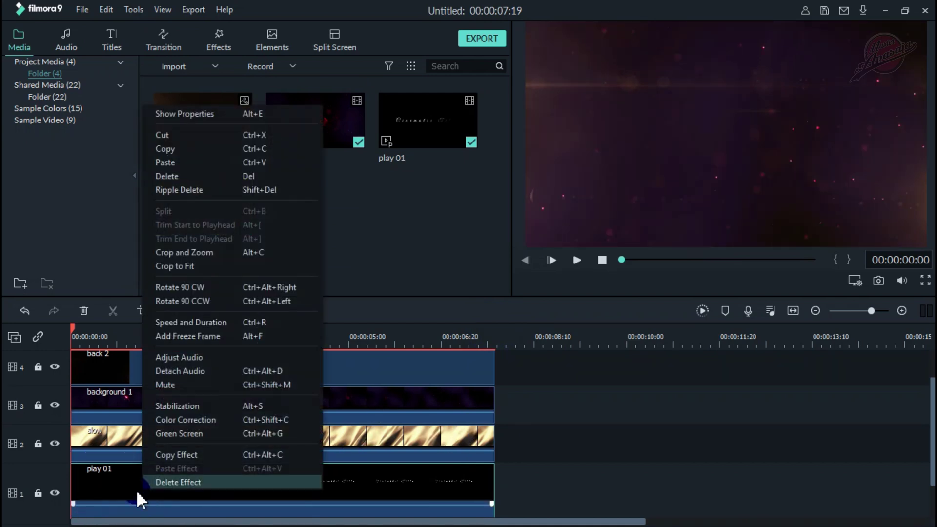
left_click(184, 117)
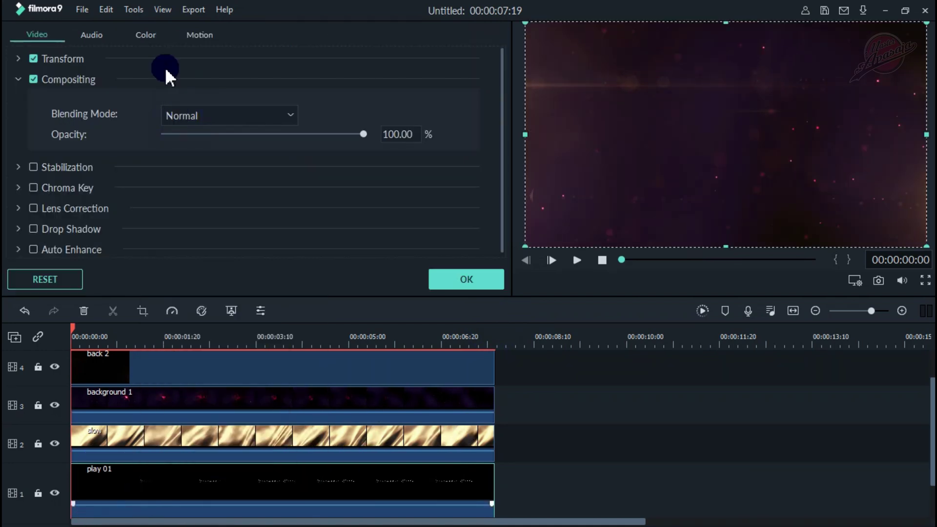
left_click(195, 35)
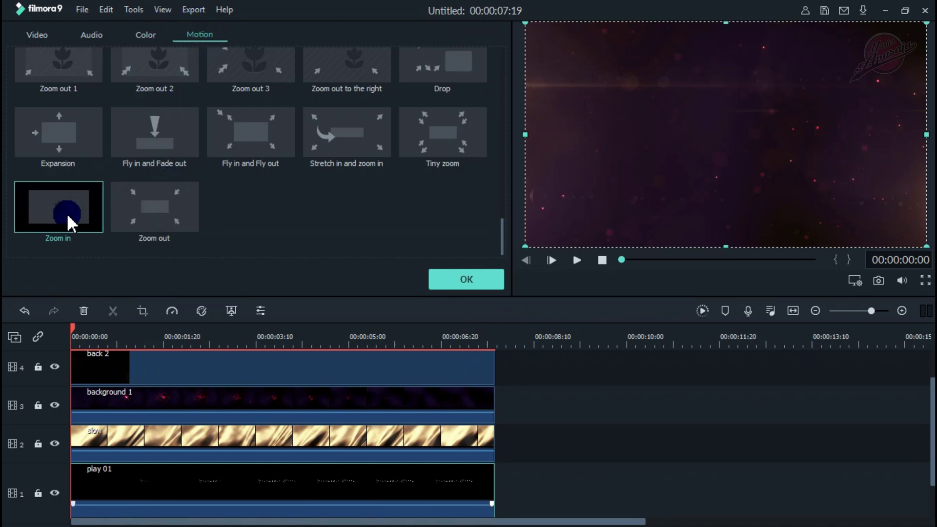
scroll(276, 104, "up", 5)
scroll(215, 177, "down", 15)
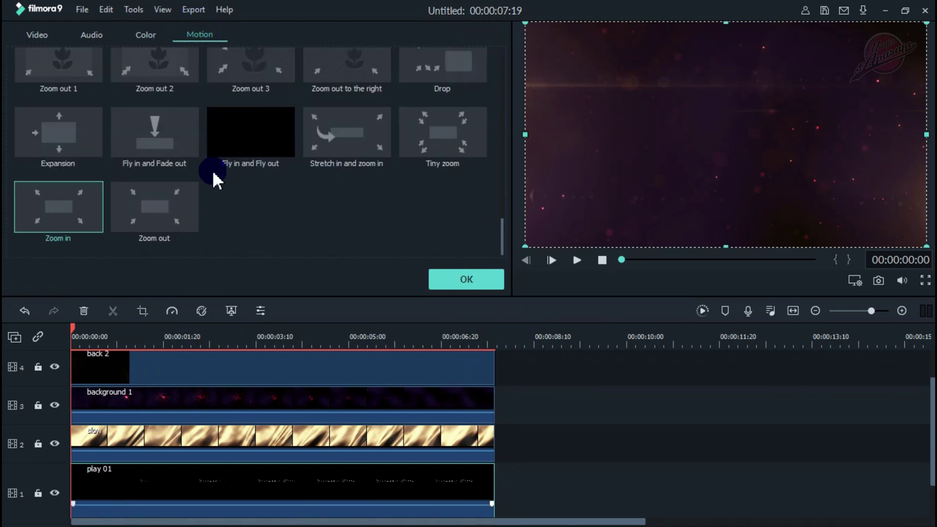
double_click(91, 222)
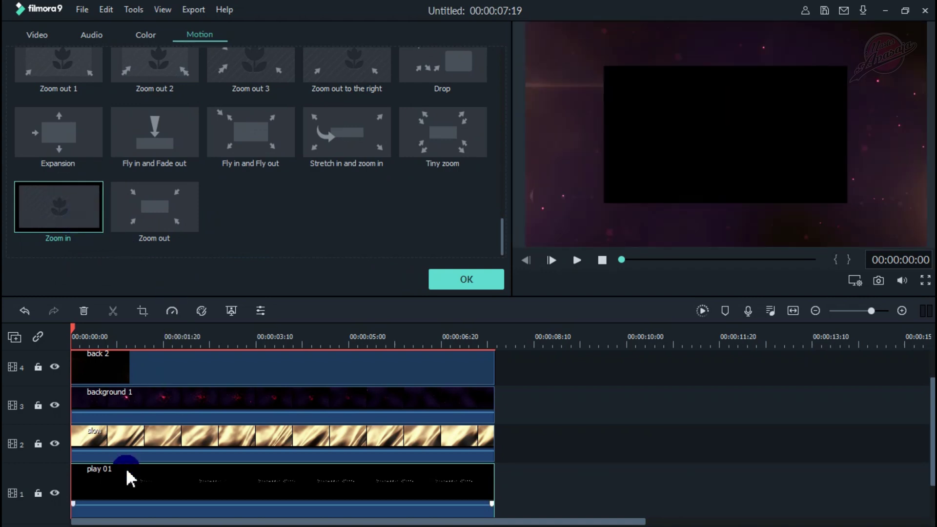
left_click(119, 479)
left_click(469, 282)
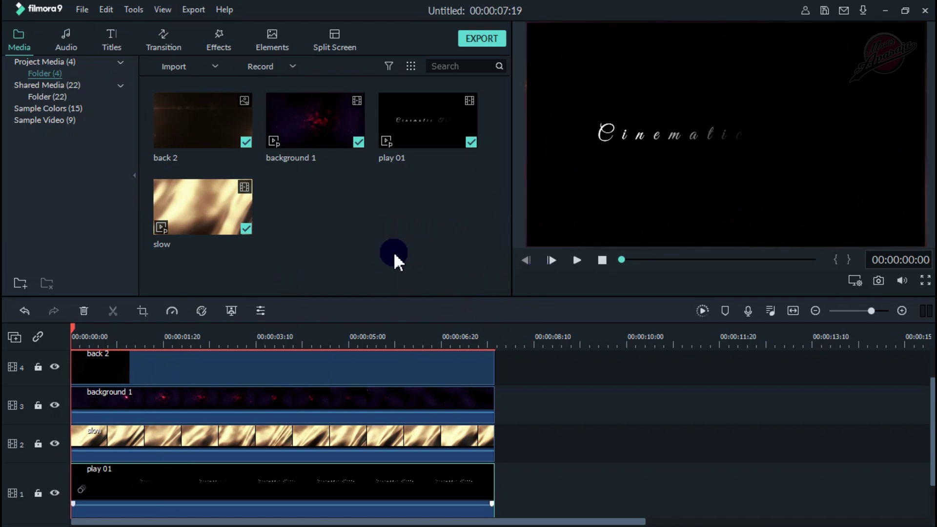
left_click(576, 260)
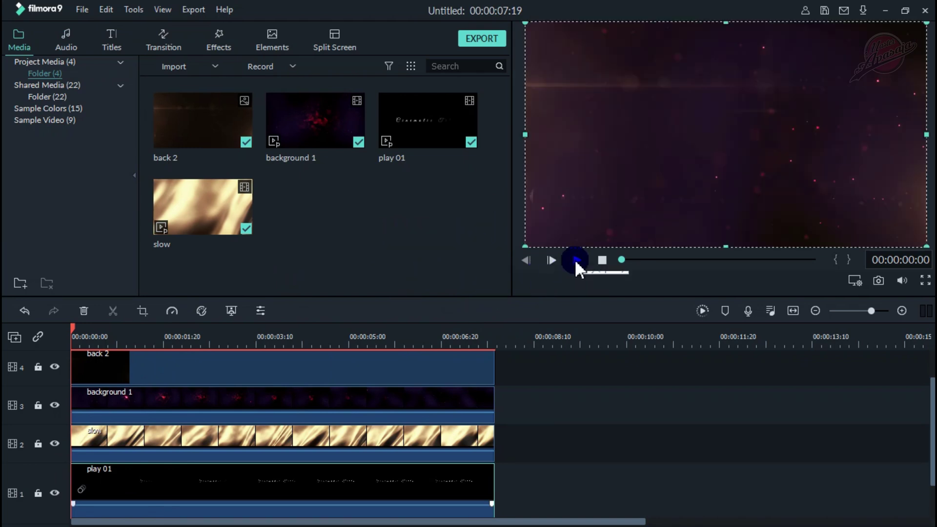